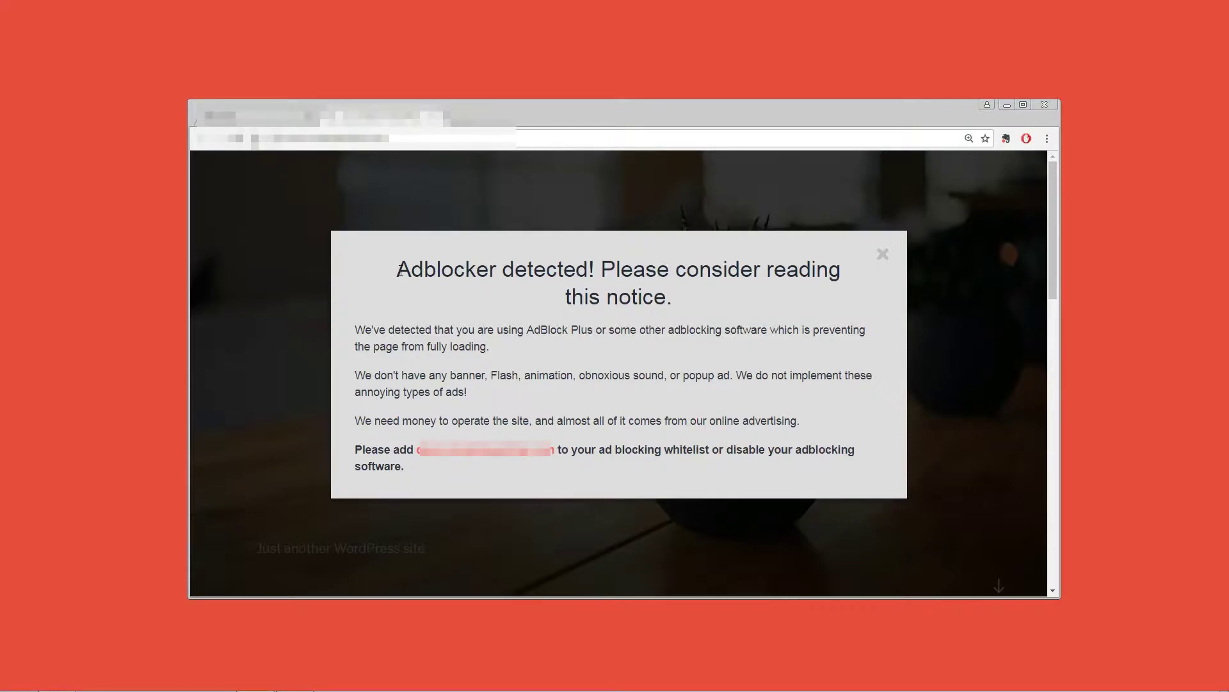
- Highlight the adblocker notice heading on the front-end site before heading to wp-admin
{"action": "left_click_drag", "start_coordinate": [399, 270], "coordinate": [669, 298]}
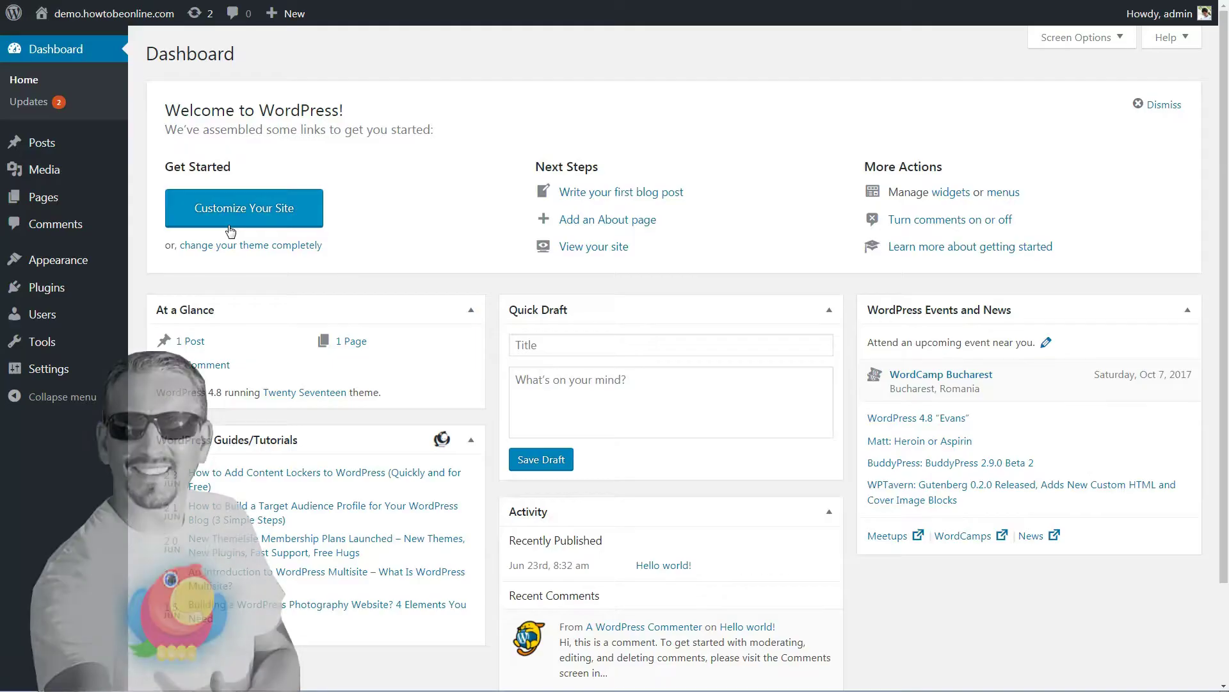
{"action": "mouse_move", "coordinate": [47, 288]}
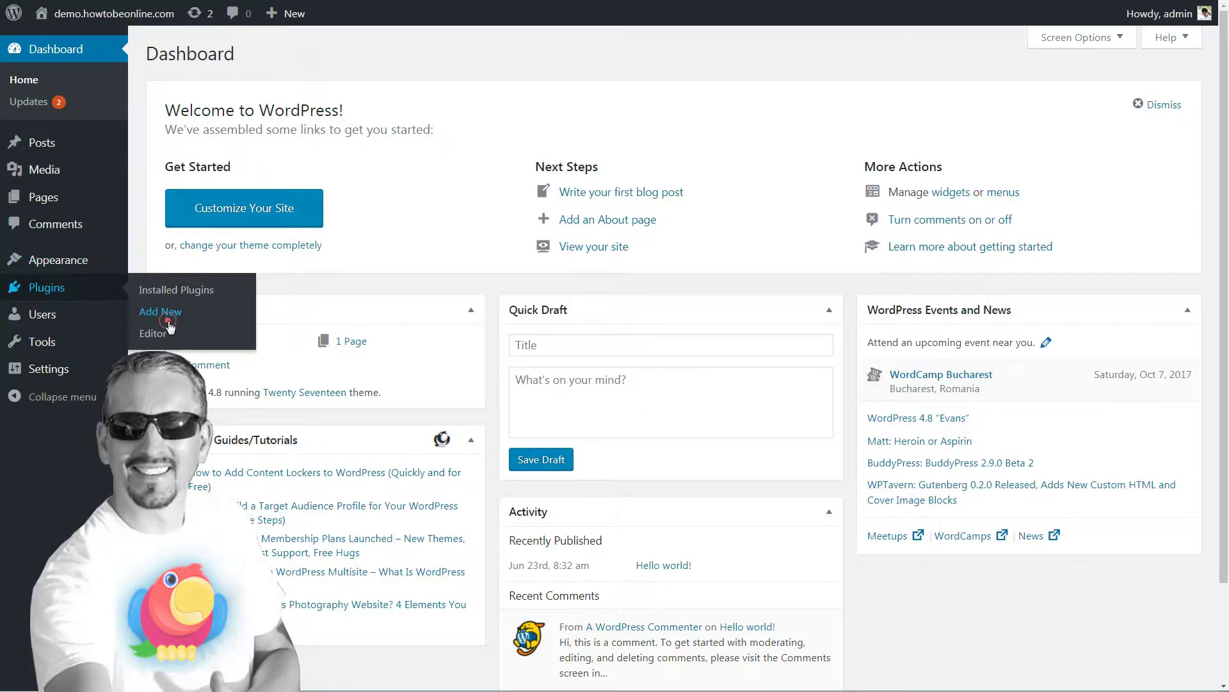
- Install Ad Blocker Notify Lite from Add New plugins and skip the update-notifications opt-in
{"action": "left_click", "coordinate": [165, 315]}
{"action": "type", "text": "ad blo"}
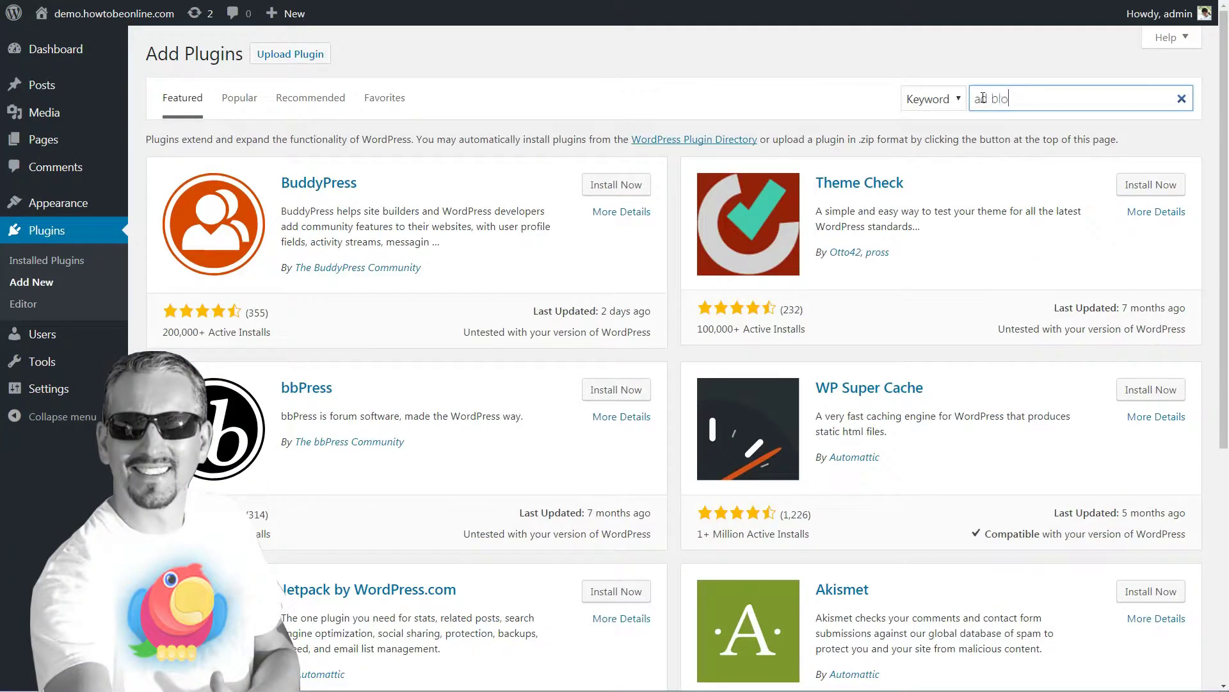
{"action": "type", "text": "cker"}
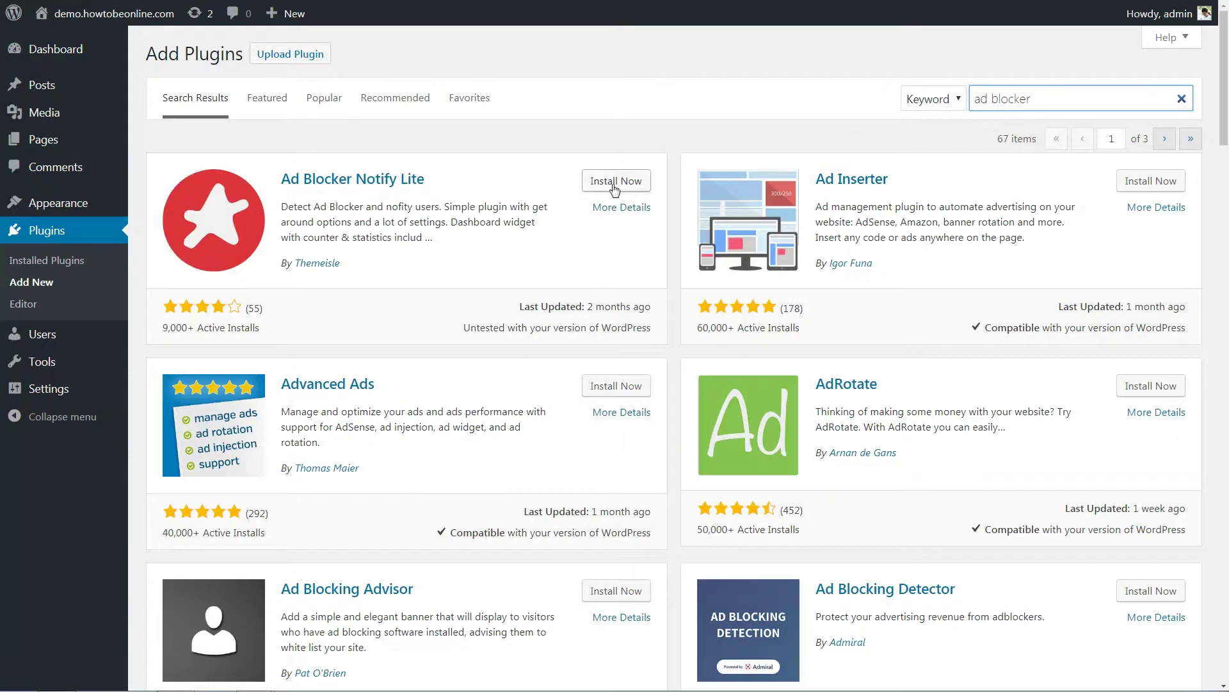
{"action": "left_click", "coordinate": [615, 189]}
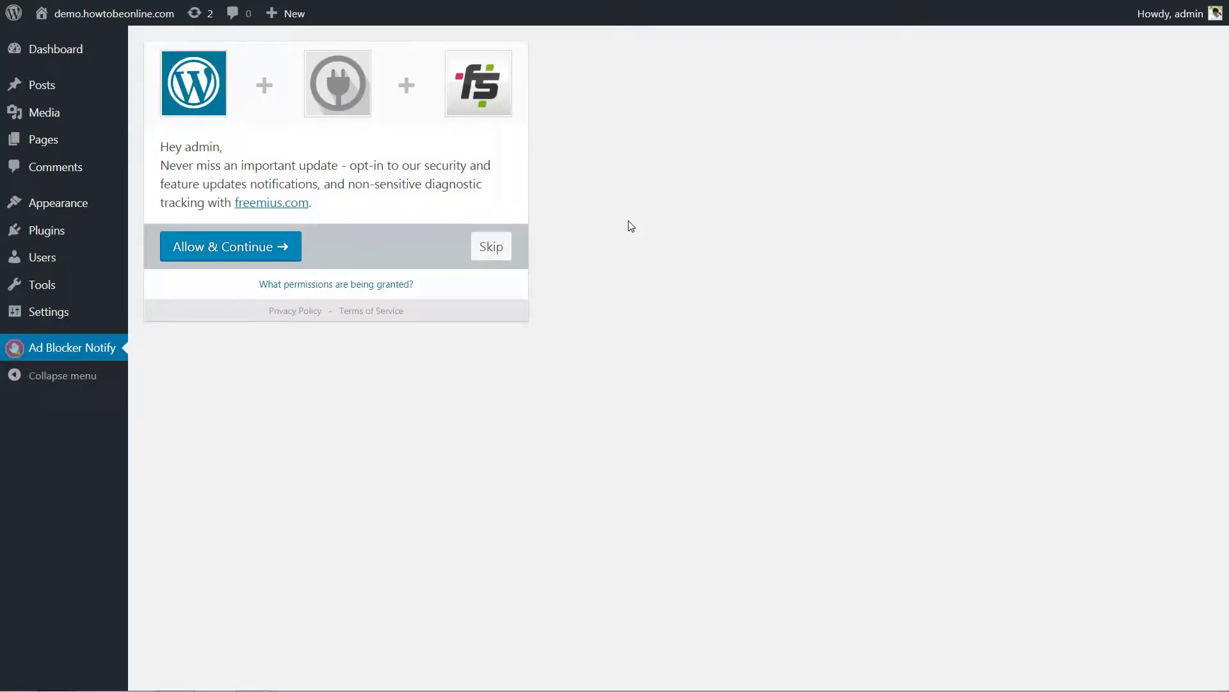
{"action": "left_click", "coordinate": [483, 248]}
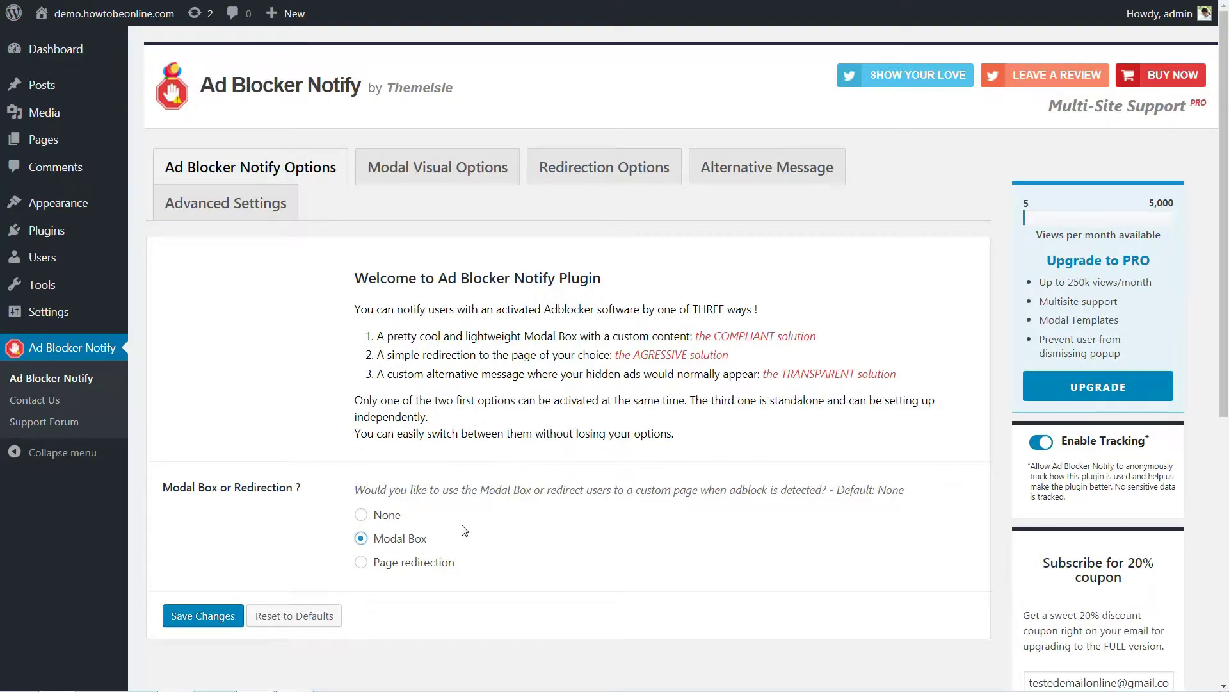
- Try None and Page redirection, settle on Modal Box as the adblock response and save it
{"action": "left_click", "coordinate": [363, 518]}
{"action": "left_click", "coordinate": [362, 539]}
{"action": "left_click", "coordinate": [363, 566]}
{"action": "left_click", "coordinate": [362, 539]}
{"action": "left_click", "coordinate": [217, 617]}
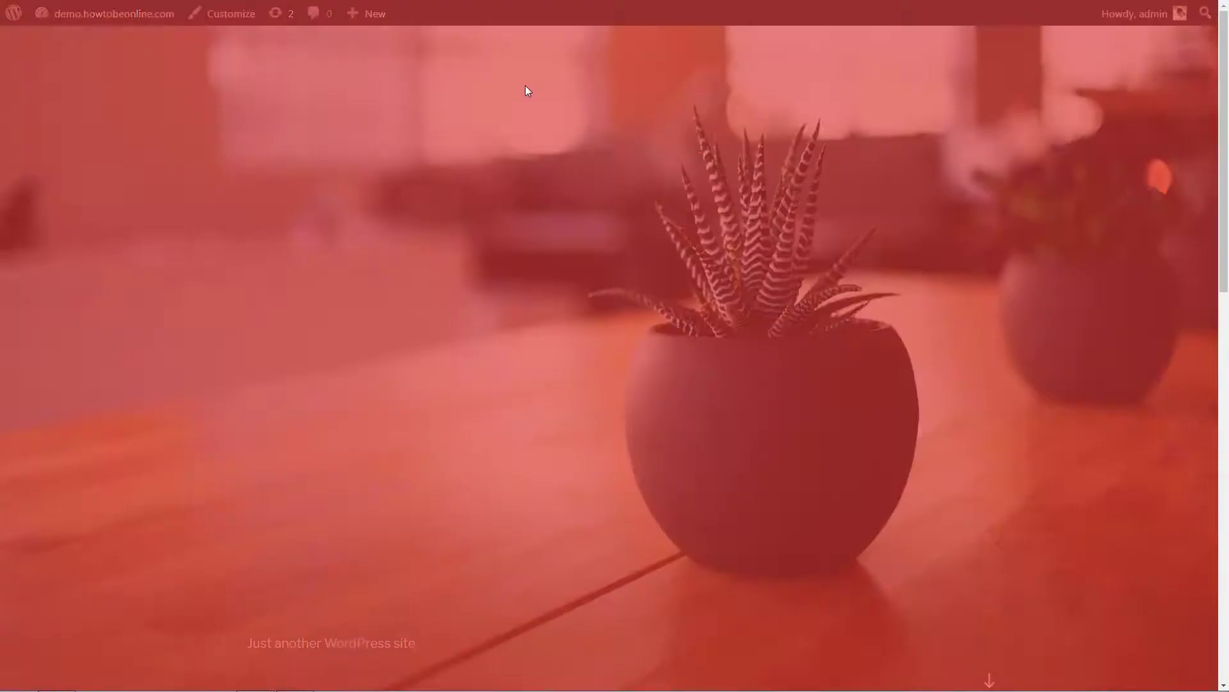
{"action": "left_click_drag", "start_coordinate": [442, 196], "coordinate": [804, 299]}
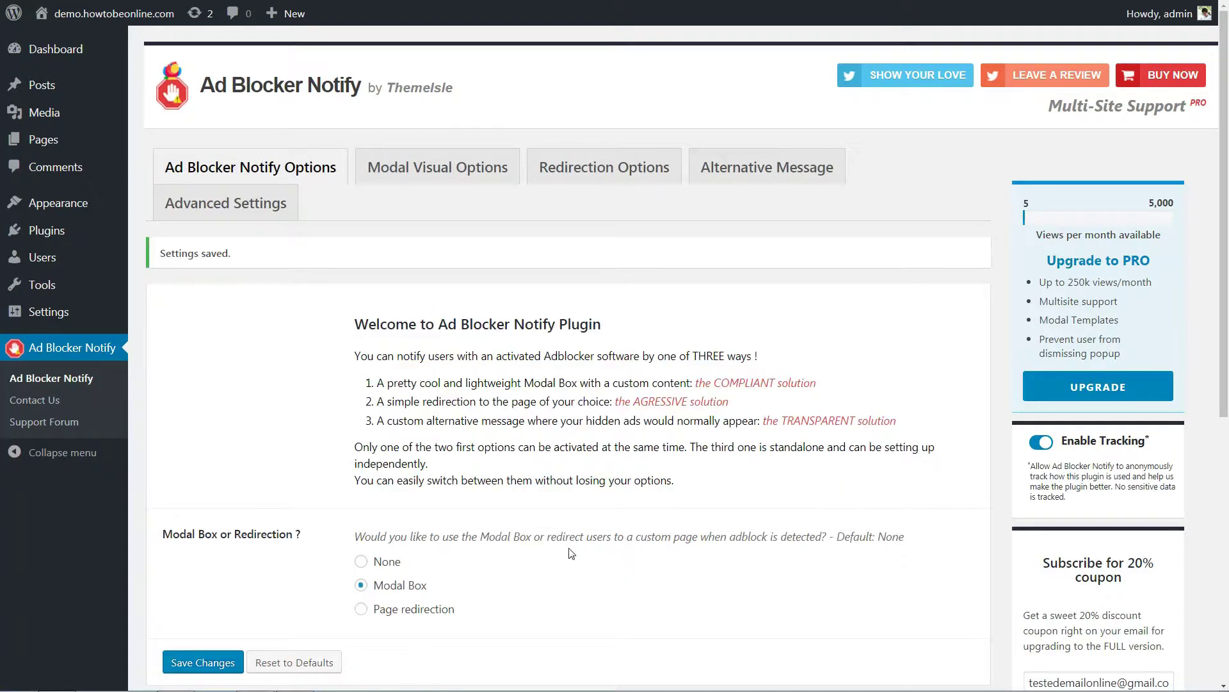
- Review the Modal Title and Modal Text fields in Modal Visual Options
{"action": "left_click", "coordinate": [438, 170]}
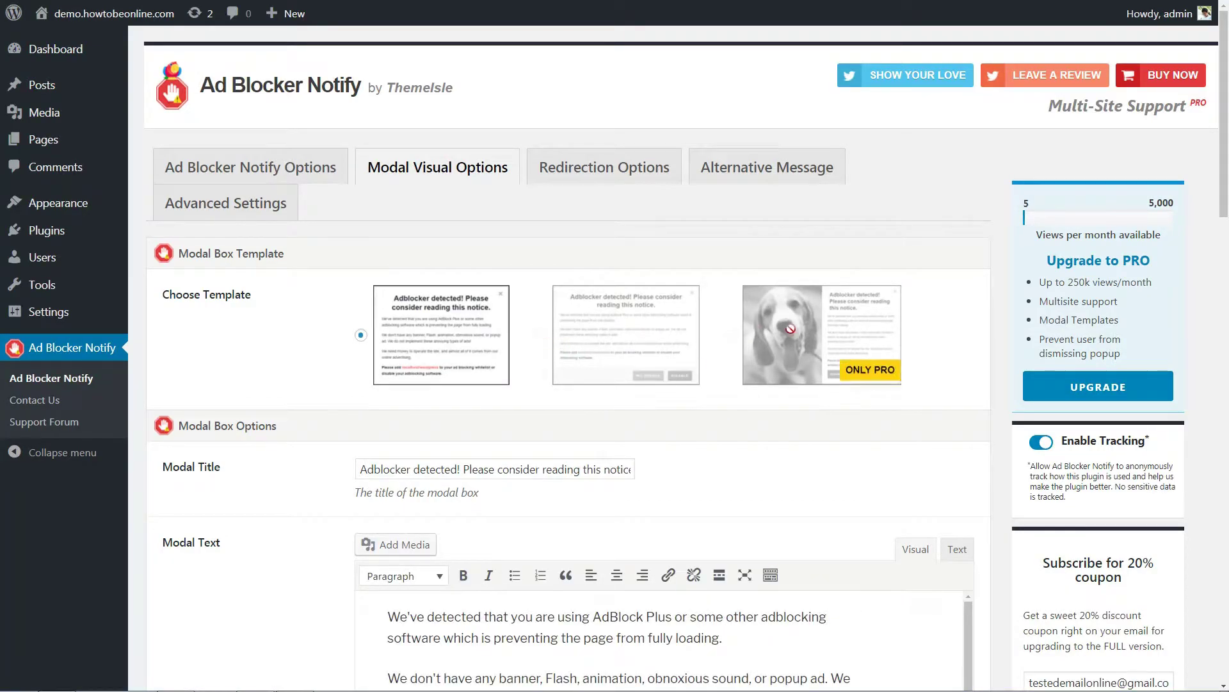
{"action": "scroll", "coordinate": [428, 452], "scroll_direction": "down", "scroll_amount": 3}
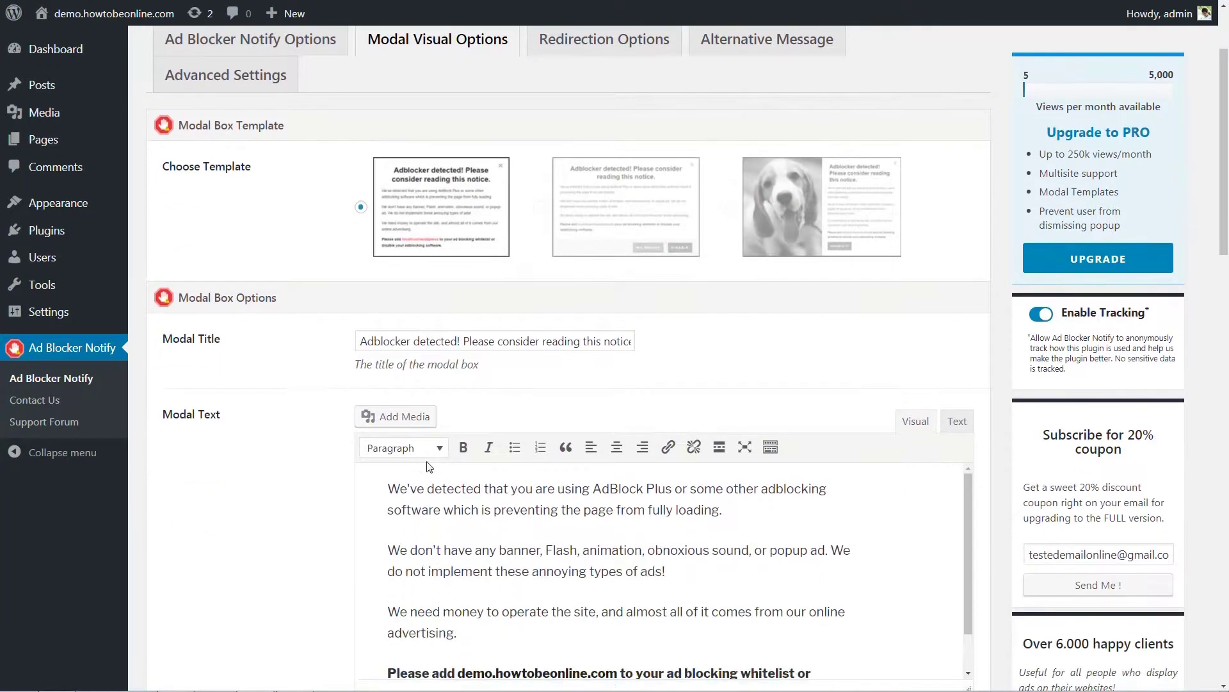
{"action": "scroll", "coordinate": [428, 457], "scroll_direction": "down", "scroll_amount": 2}
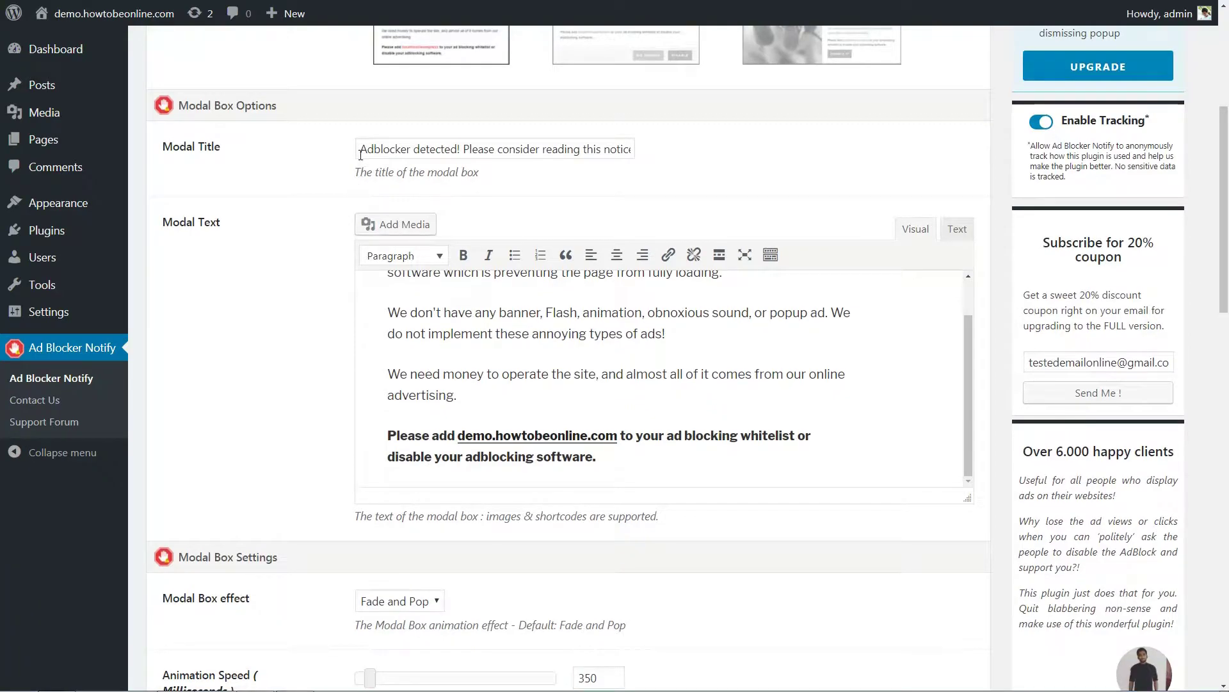
{"action": "triple_click", "coordinate": [360, 150]}
{"action": "left_click", "coordinate": [544, 329]}
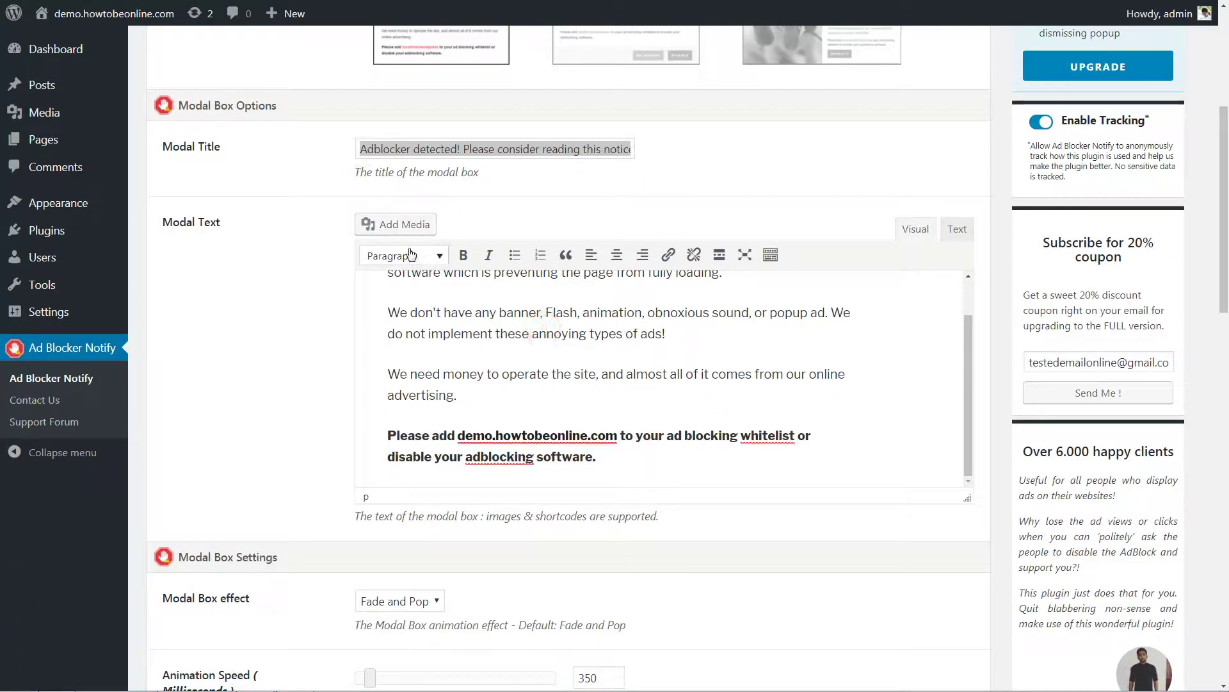
{"action": "left_click", "coordinate": [584, 444]}
{"action": "left_click_drag", "start_coordinate": [596, 457], "coordinate": [388, 434]}
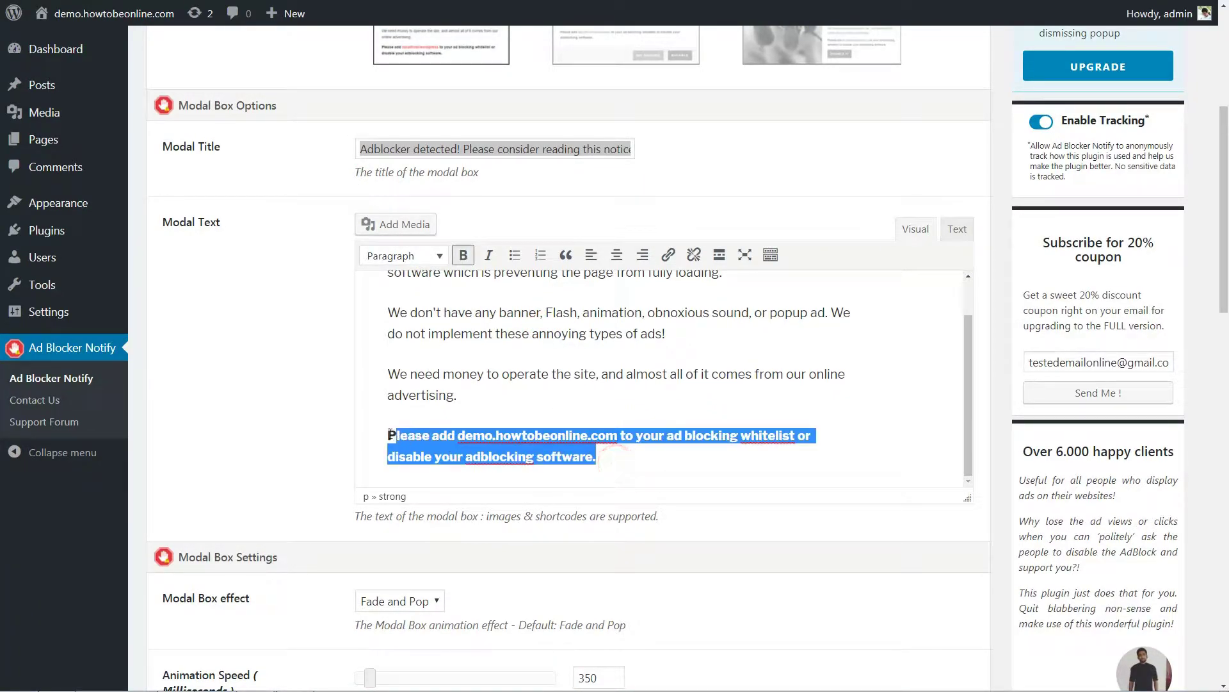
{"action": "left_click", "coordinate": [417, 396]}
{"action": "scroll", "coordinate": [473, 431], "scroll_direction": "down", "scroll_amount": 5}
{"action": "scroll", "coordinate": [473, 430], "scroll_direction": "up", "scroll_amount": 4}
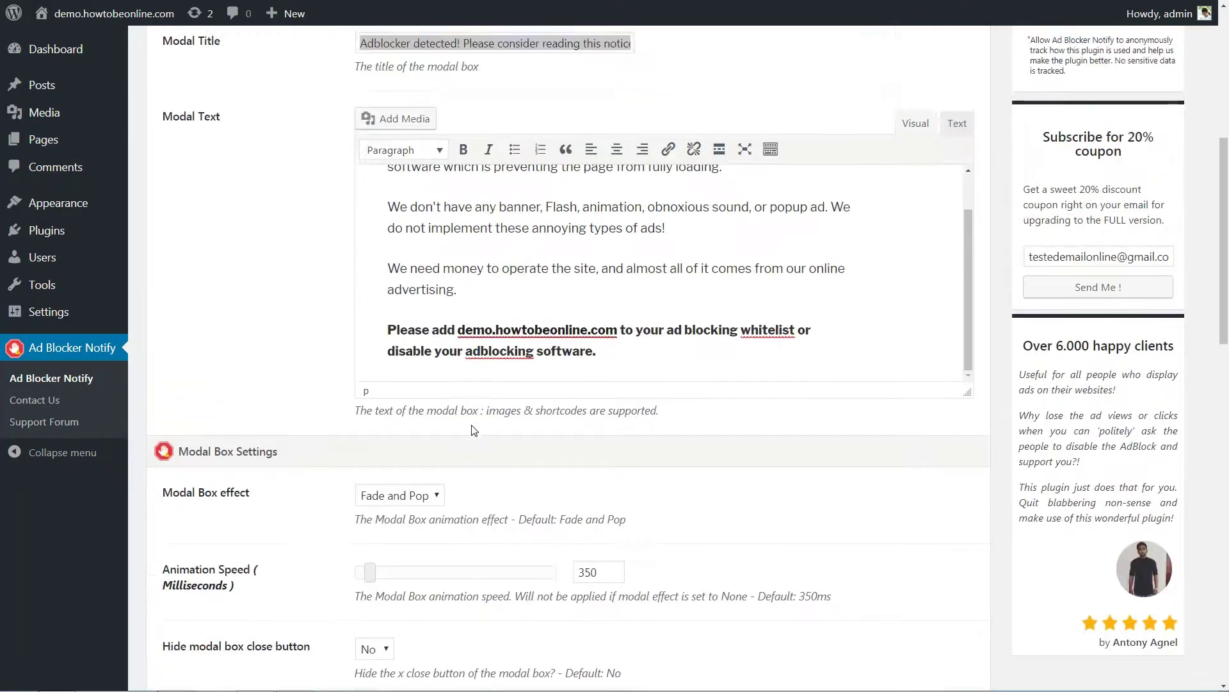
- Select 'We don't have any banner' and try the link tool without adding a link
{"action": "left_click_drag", "start_coordinate": [389, 249], "coordinate": [543, 249]}
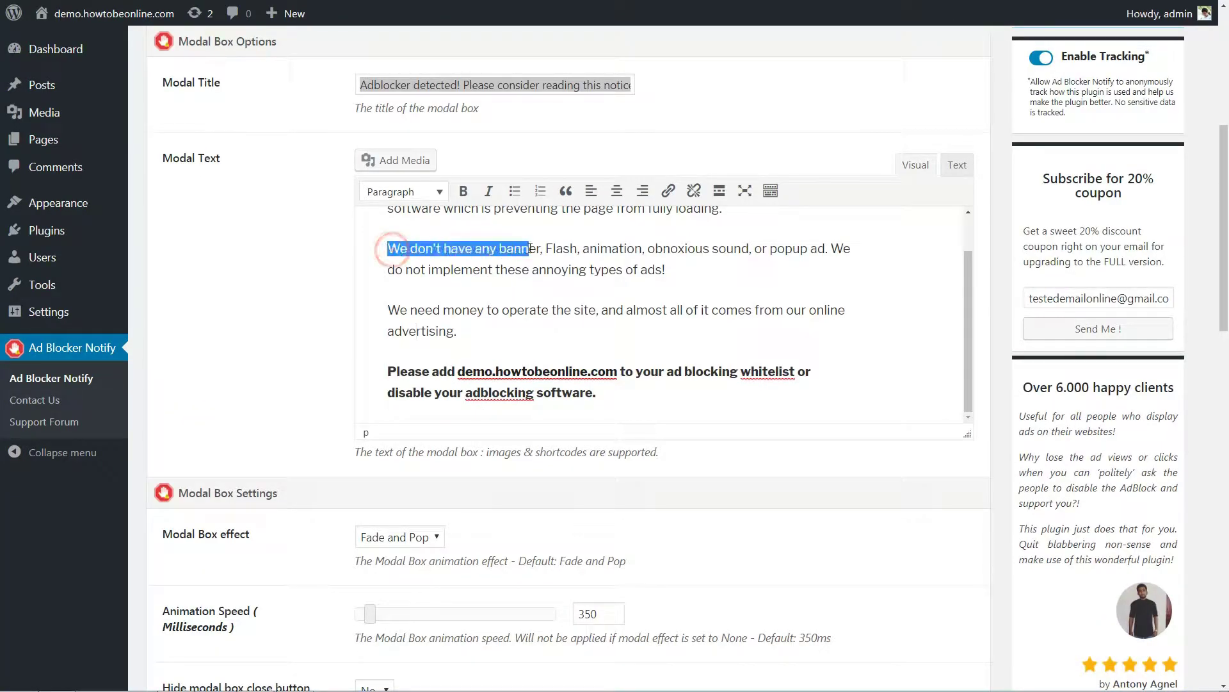
{"action": "left_click", "coordinate": [667, 191]}
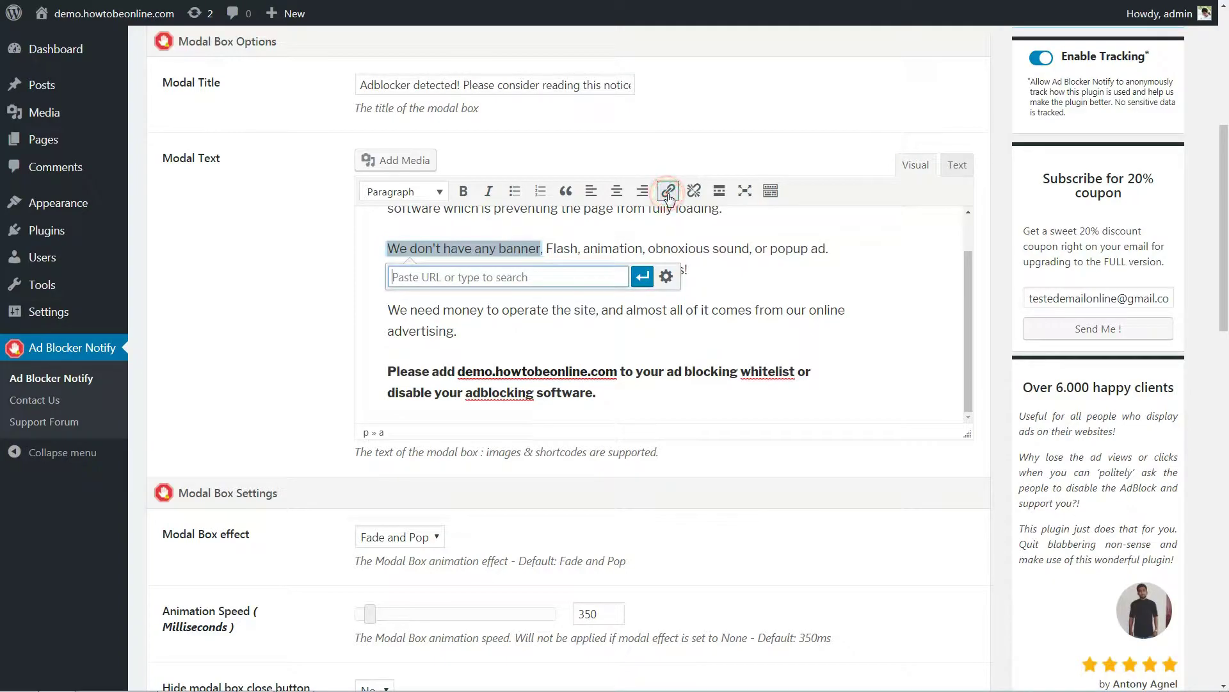
{"action": "left_click", "coordinate": [692, 278]}
{"action": "scroll", "coordinate": [679, 312], "scroll_direction": "down", "scroll_amount": 3}
{"action": "scroll", "coordinate": [679, 311], "scroll_direction": "down", "scroll_amount": 3}
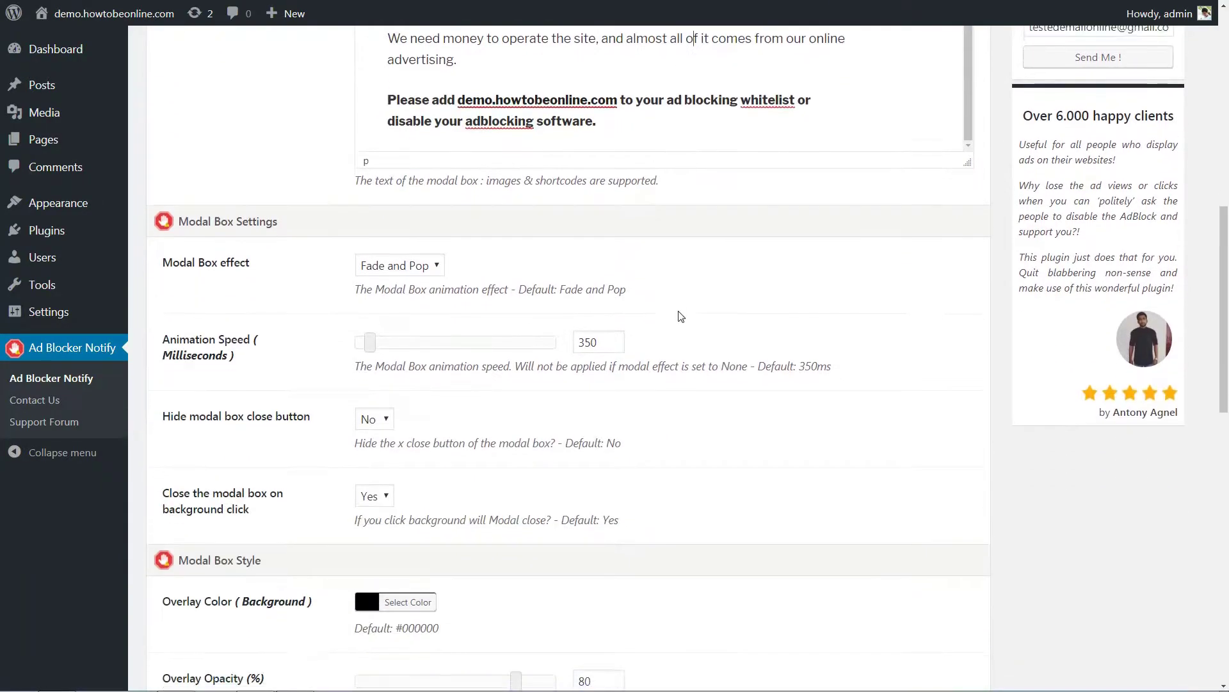
- Keep Fade and Pop, raise animation speed to 420 ms, show close button, close on background click
{"action": "left_click", "coordinate": [438, 153]}
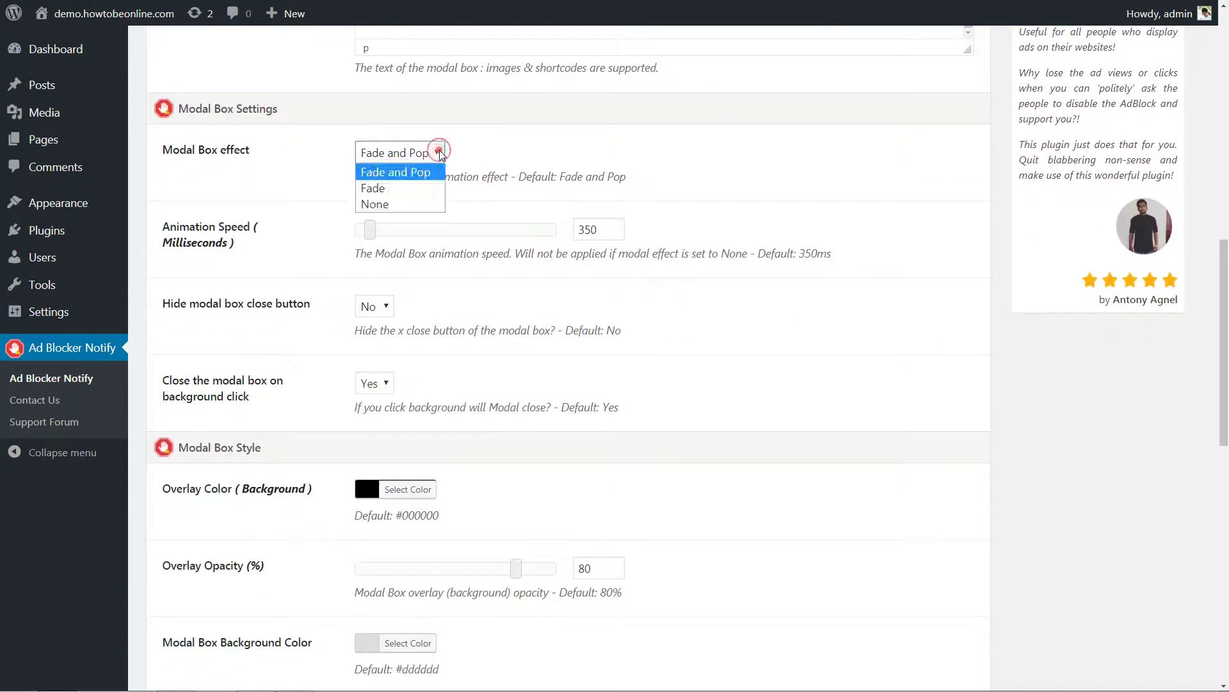
{"action": "left_click", "coordinate": [438, 153]}
{"action": "left_click", "coordinate": [434, 154]}
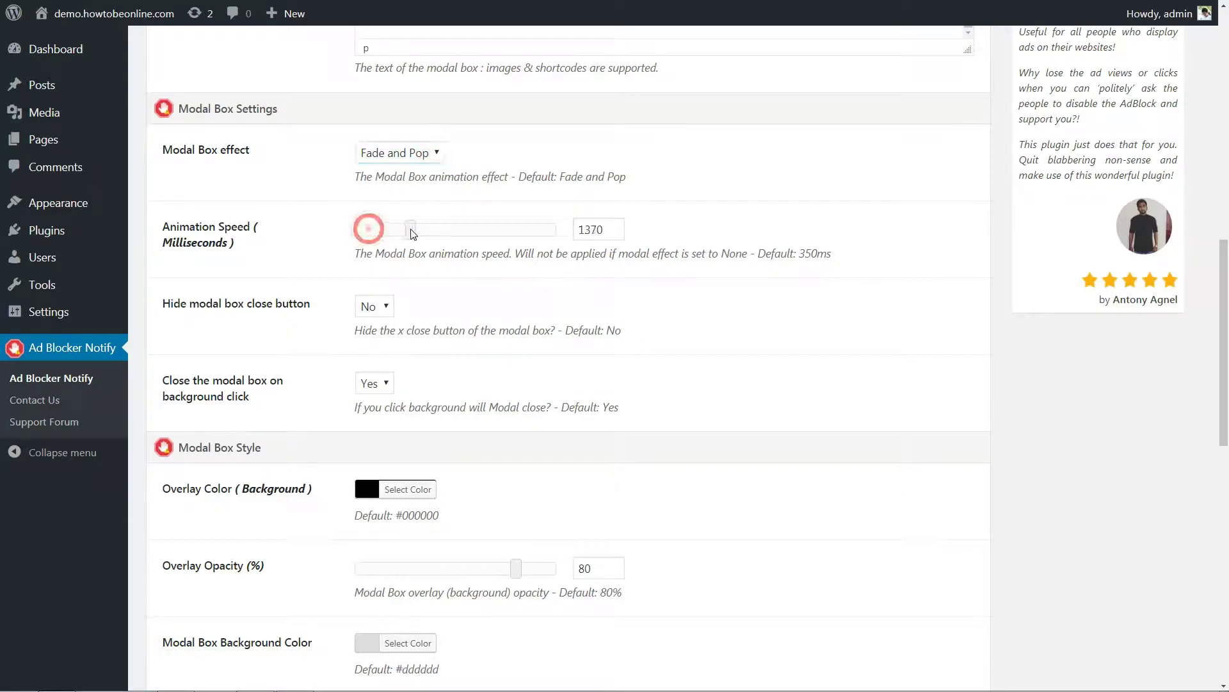
{"action": "left_click_drag", "start_coordinate": [370, 230], "coordinate": [374, 230]}
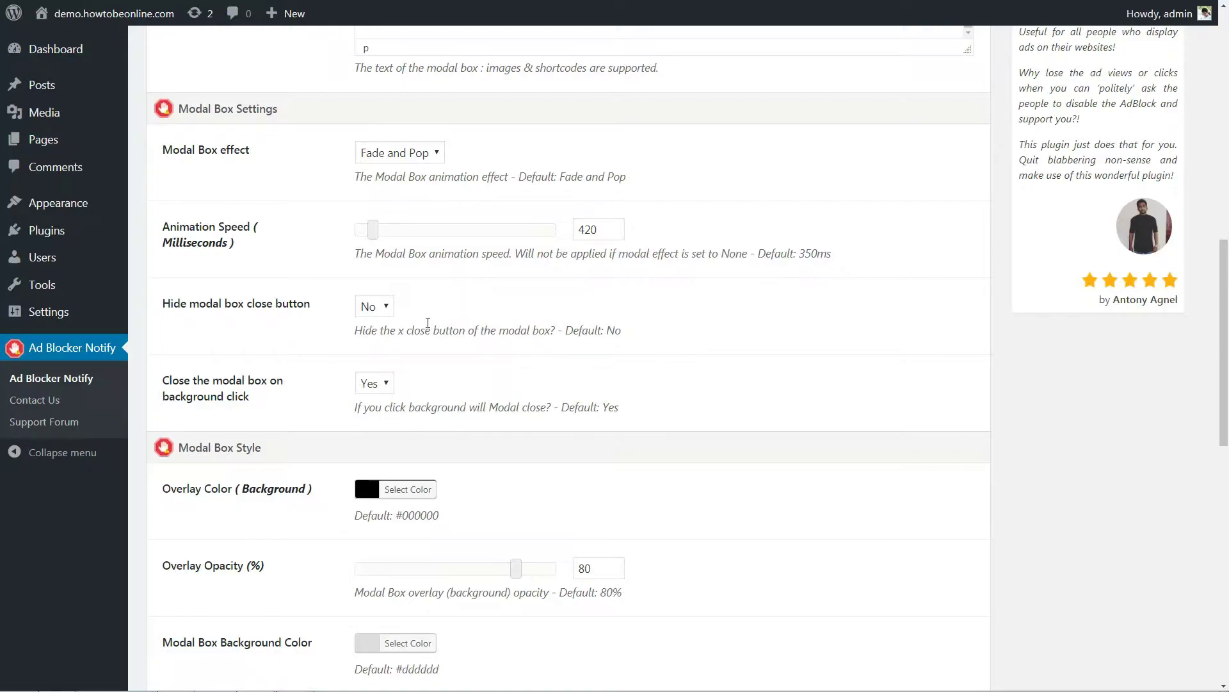
{"action": "left_click", "coordinate": [378, 309]}
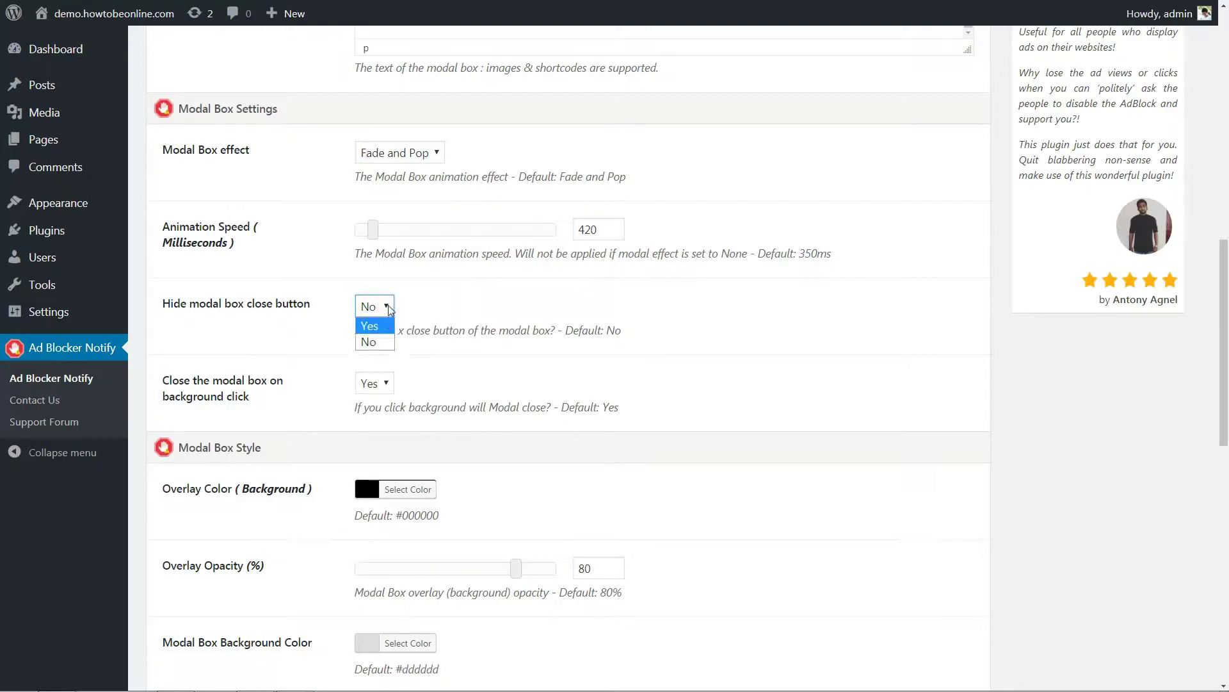
{"action": "left_click", "coordinate": [385, 306]}
{"action": "left_click", "coordinate": [386, 382]}
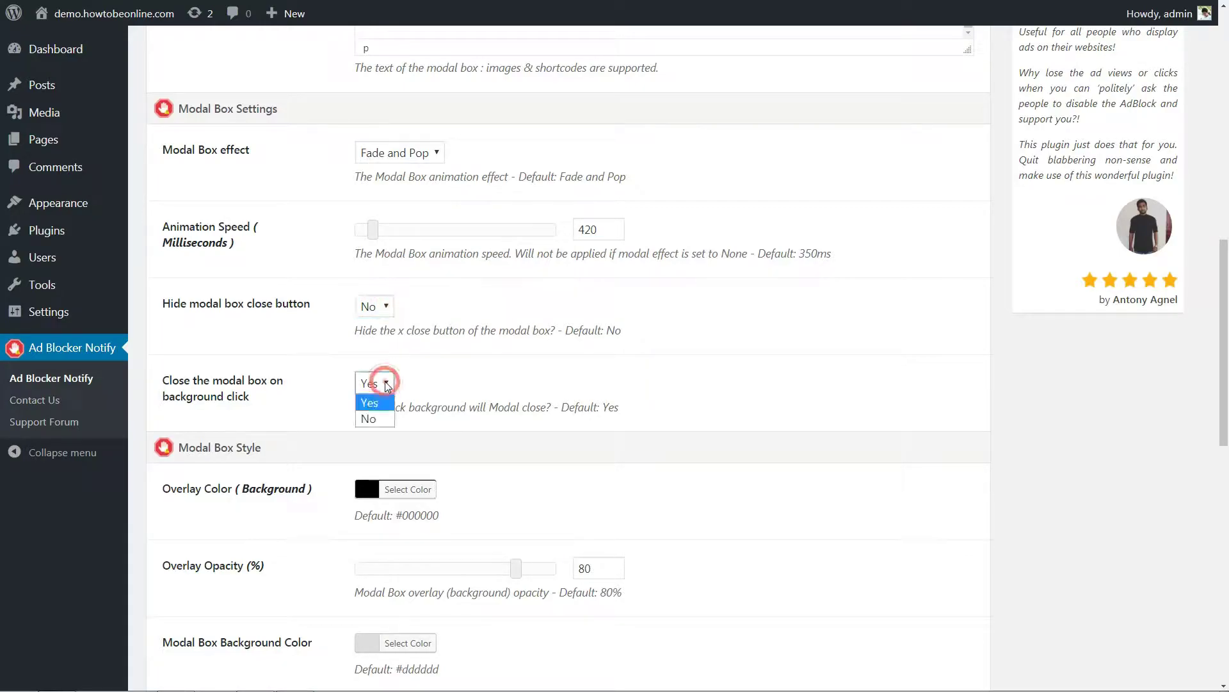
{"action": "left_click", "coordinate": [388, 384]}
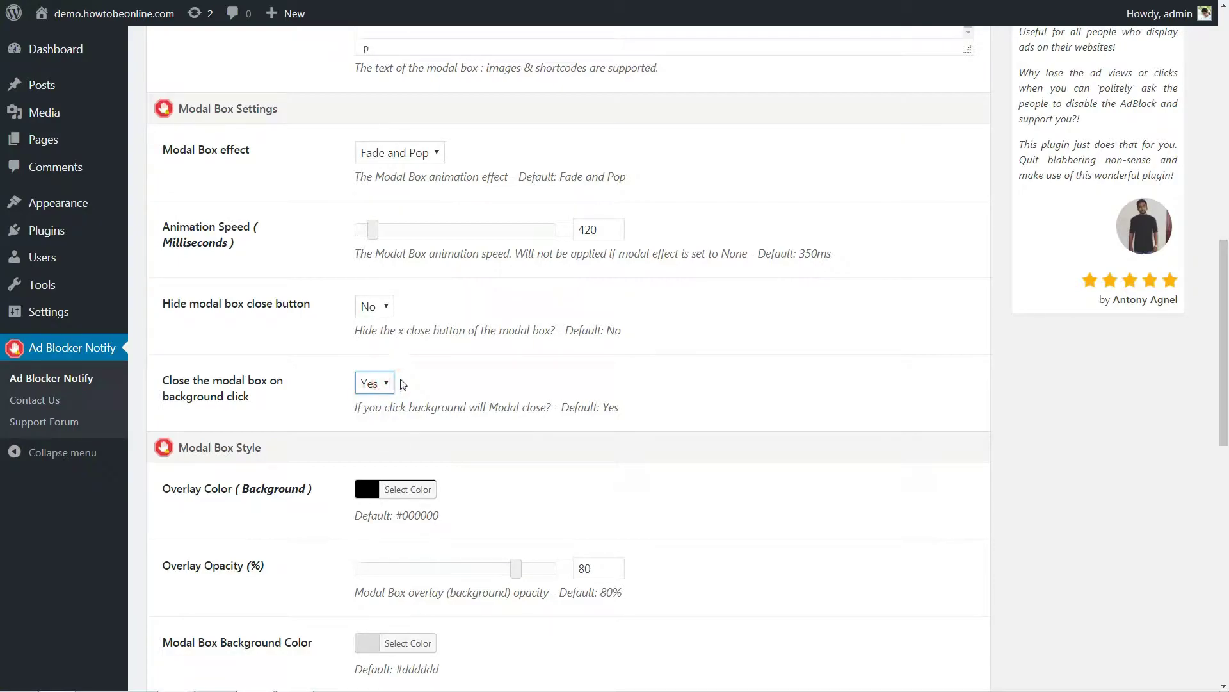
{"action": "scroll", "coordinate": [429, 381], "scroll_direction": "down", "scroll_amount": 1}
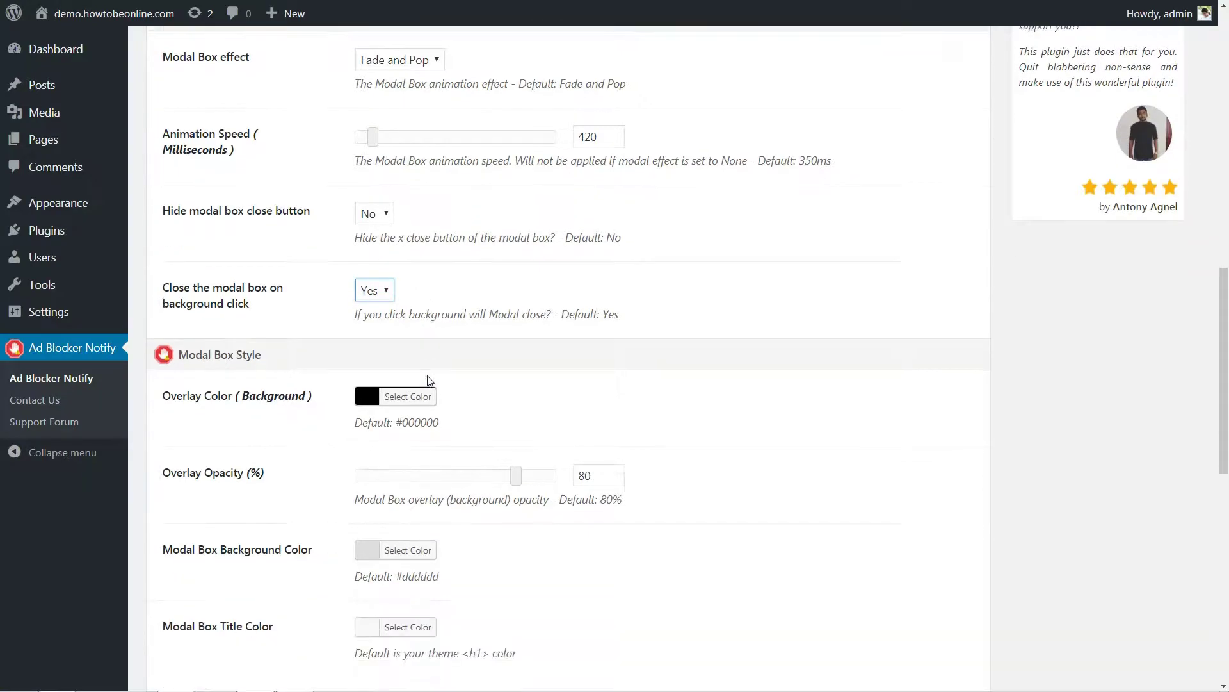
{"action": "scroll", "coordinate": [428, 382], "scroll_direction": "down", "scroll_amount": 3}
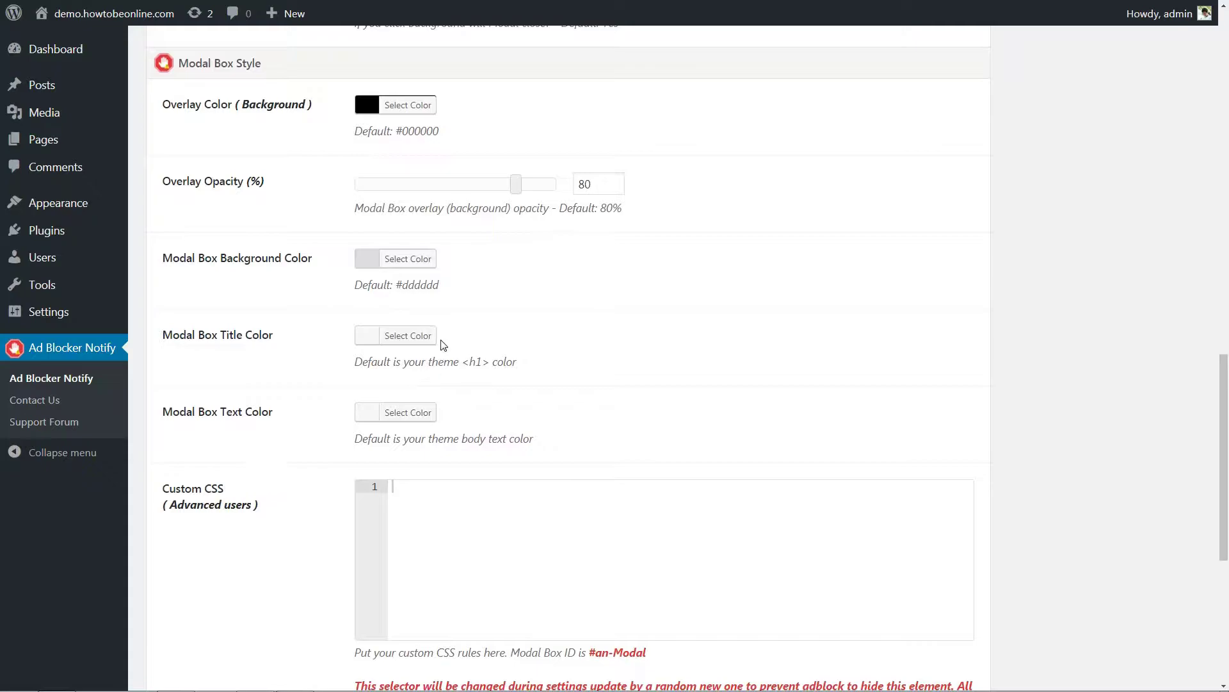
- Make the modal overlay red and the modal box background black
{"action": "left_click", "coordinate": [411, 106]}
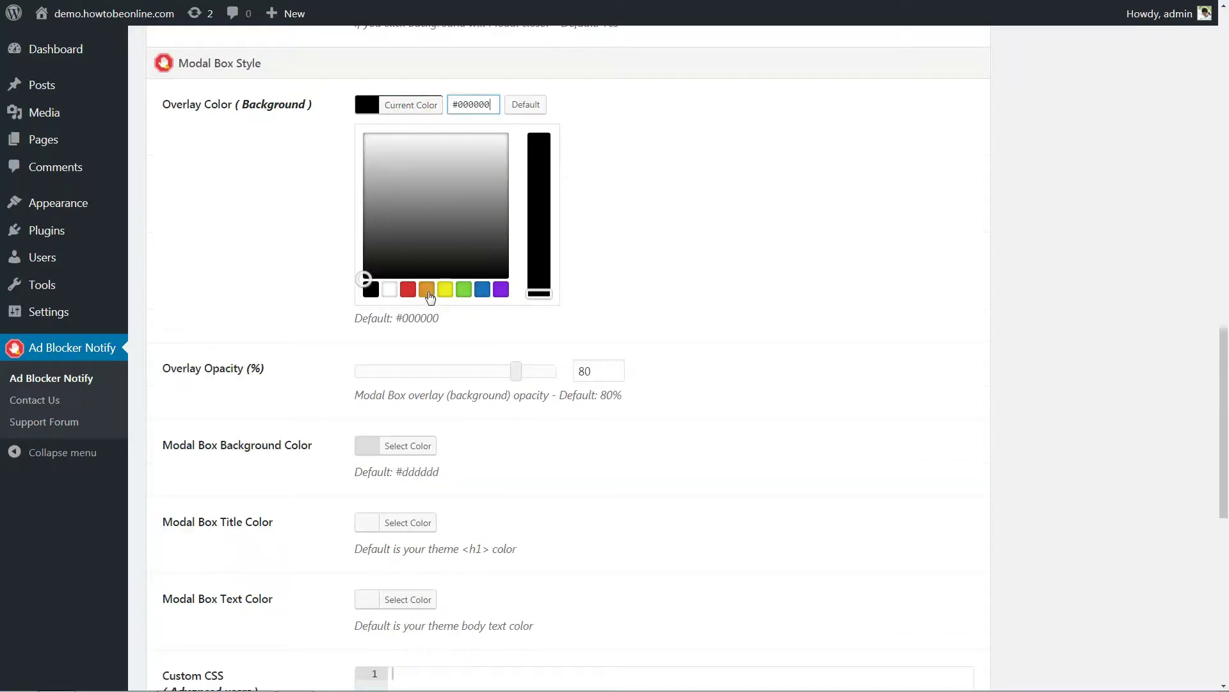
{"action": "left_click", "coordinate": [407, 290]}
{"action": "left_click", "coordinate": [608, 162]}
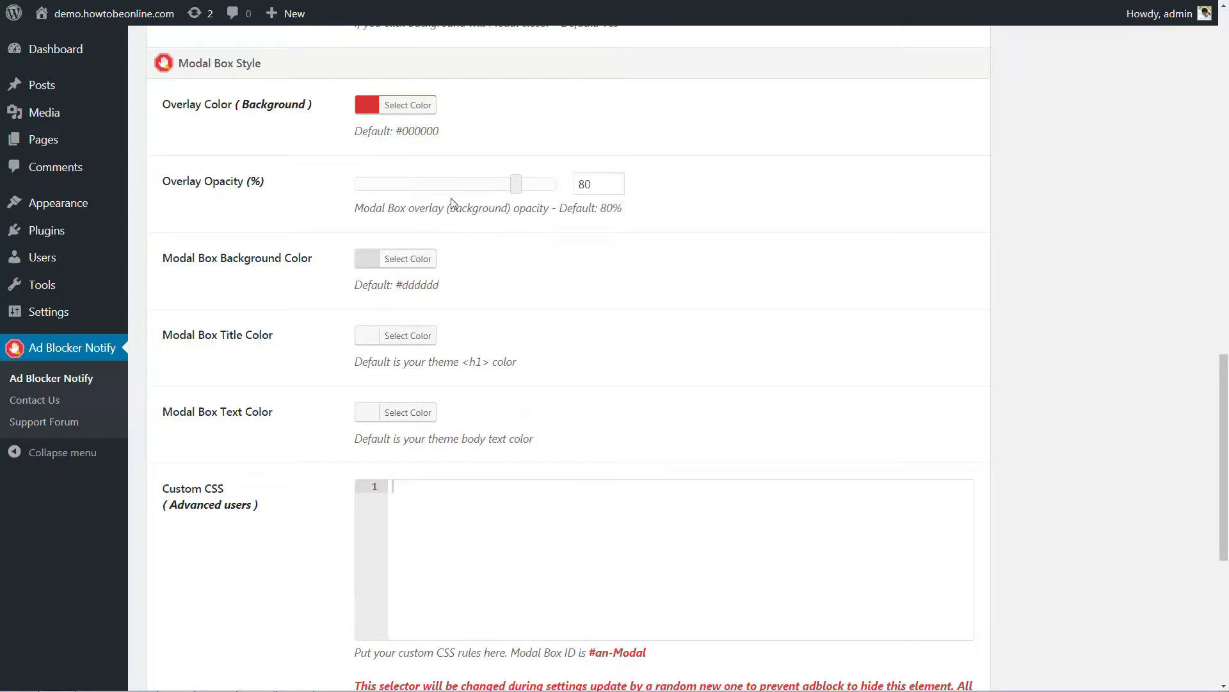
{"action": "left_click", "coordinate": [516, 186]}
{"action": "left_click", "coordinate": [408, 260]}
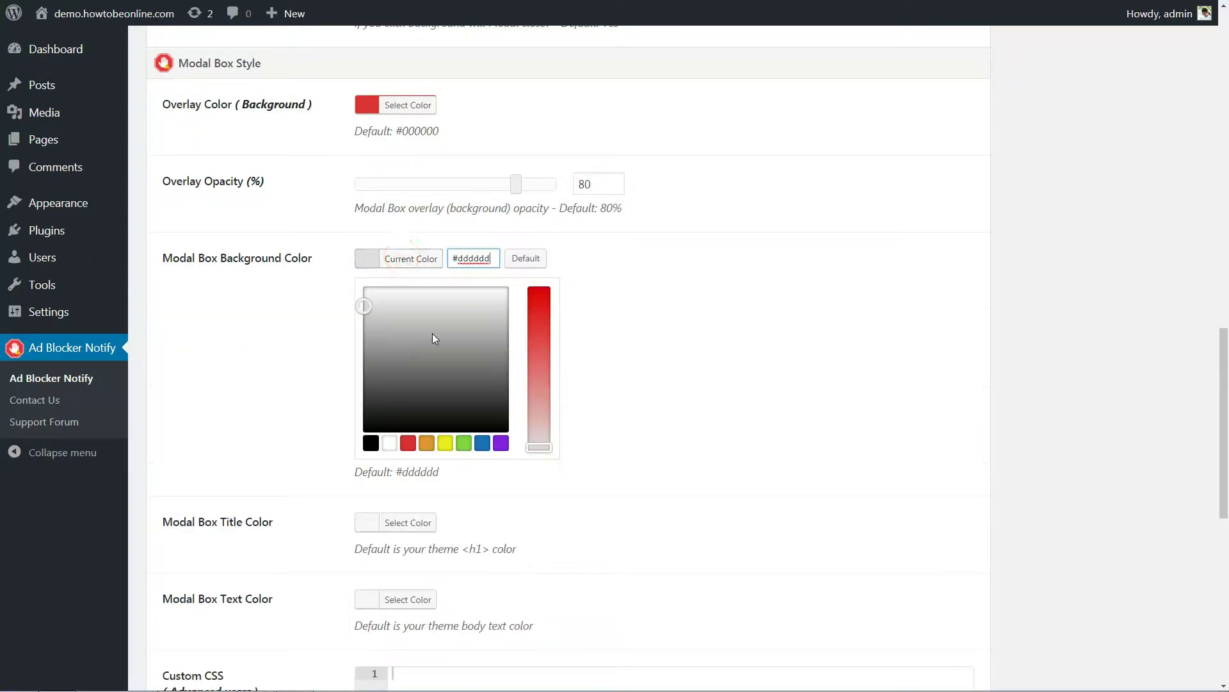
{"action": "left_click", "coordinate": [371, 442]}
{"action": "left_click", "coordinate": [627, 331]}
{"action": "scroll", "coordinate": [631, 334], "scroll_direction": "down", "scroll_amount": 2}
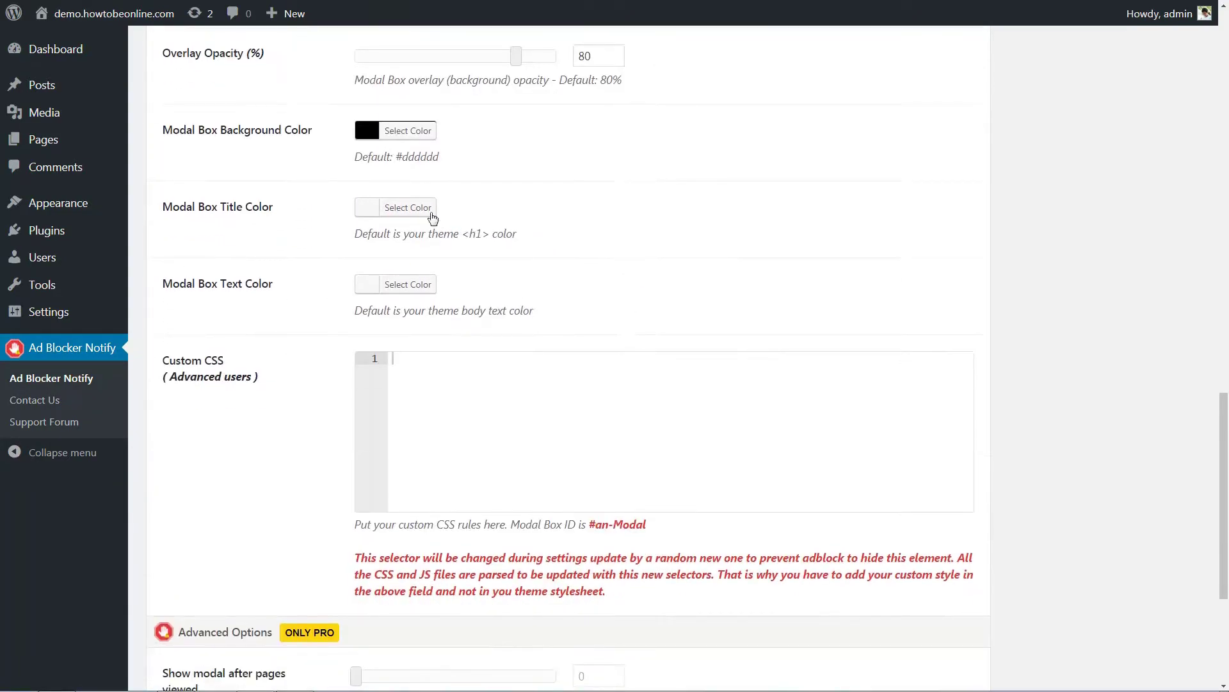
- Make the modal title red and the modal text blue
{"action": "left_click", "coordinate": [432, 219]}
{"action": "left_click", "coordinate": [406, 392]}
{"action": "left_click", "coordinate": [649, 213]}
{"action": "left_click", "coordinate": [408, 285]}
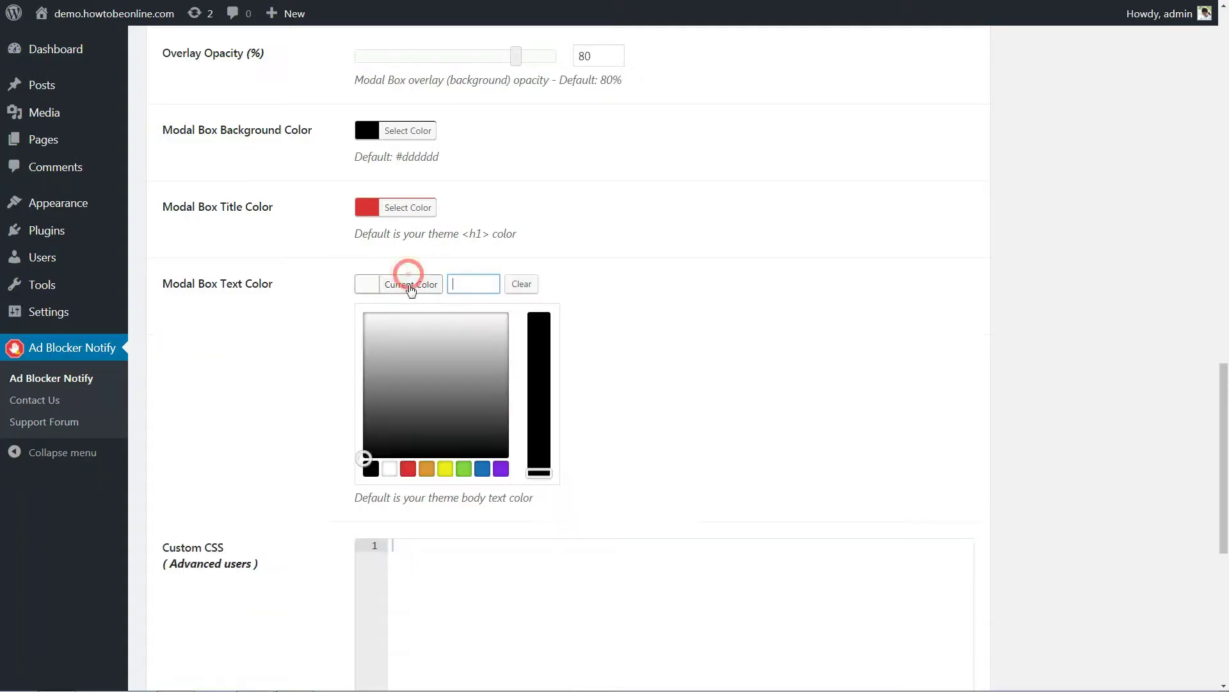
{"action": "left_click", "coordinate": [482, 468]}
{"action": "left_click", "coordinate": [625, 313]}
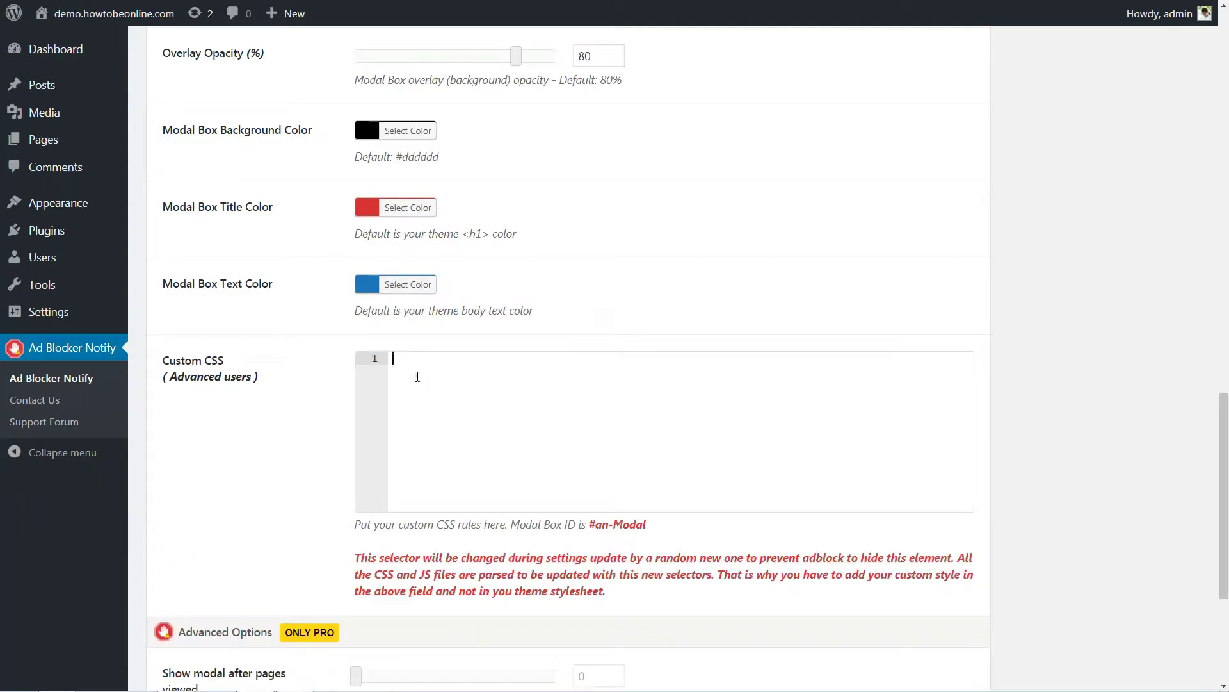
{"action": "scroll", "coordinate": [416, 375], "scroll_direction": "down", "scroll_amount": 3}
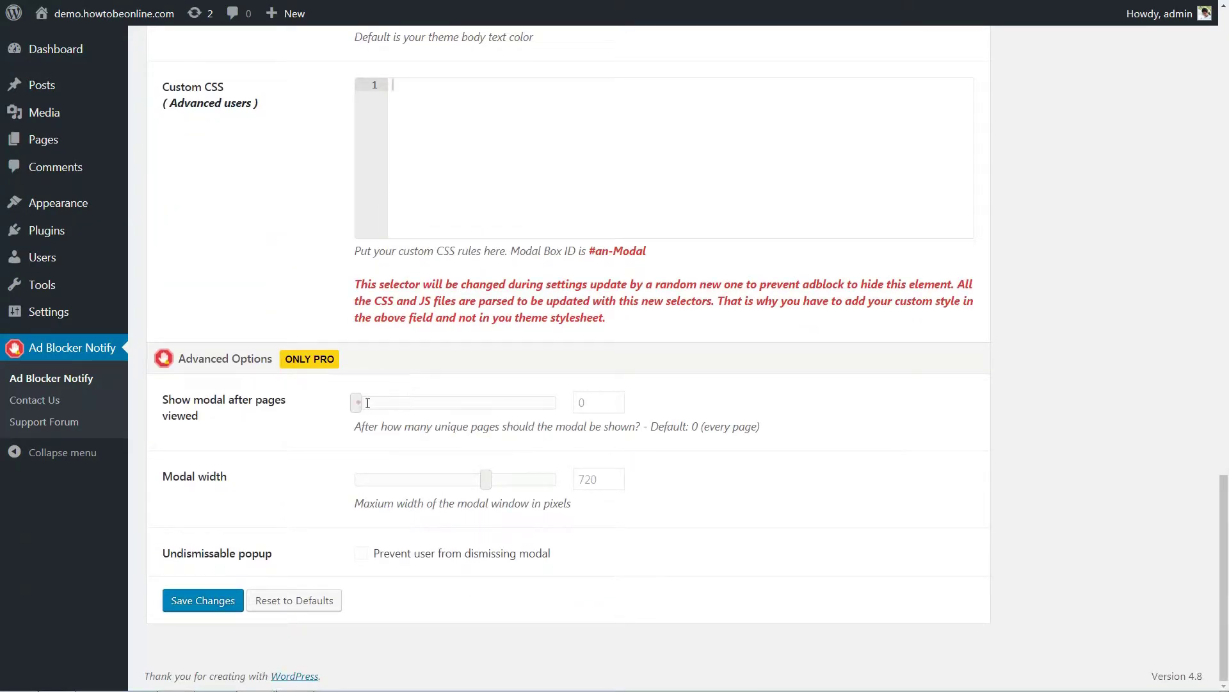
- Look over the Pro-only Advanced Options and save the modal visual settings
{"action": "left_click", "coordinate": [360, 404]}
{"action": "left_click", "coordinate": [201, 605]}
{"action": "scroll", "coordinate": [471, 528], "scroll_direction": "up", "scroll_amount": 2}
{"action": "scroll", "coordinate": [471, 528], "scroll_direction": "up", "scroll_amount": 5}
{"action": "scroll", "coordinate": [311, 200], "scroll_direction": "up", "scroll_amount": 5}
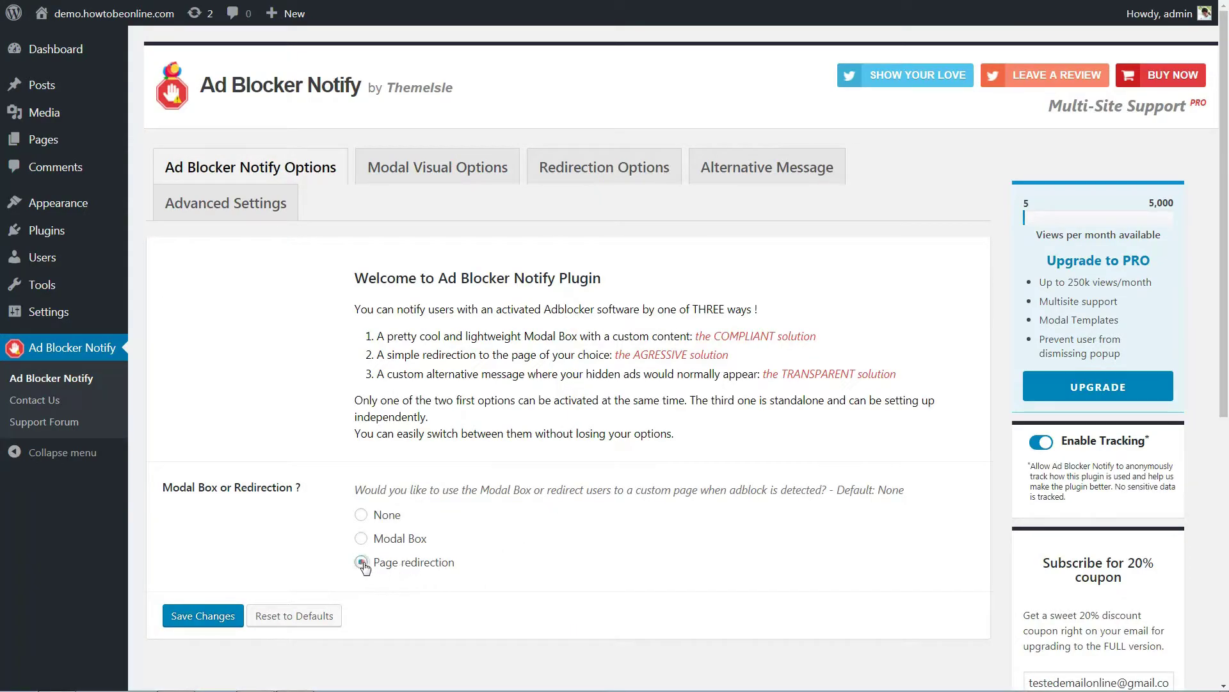
- Save Page redirection as the notification method and go to Redirection Options
{"action": "left_click", "coordinate": [360, 562]}
{"action": "left_click", "coordinate": [208, 617]}
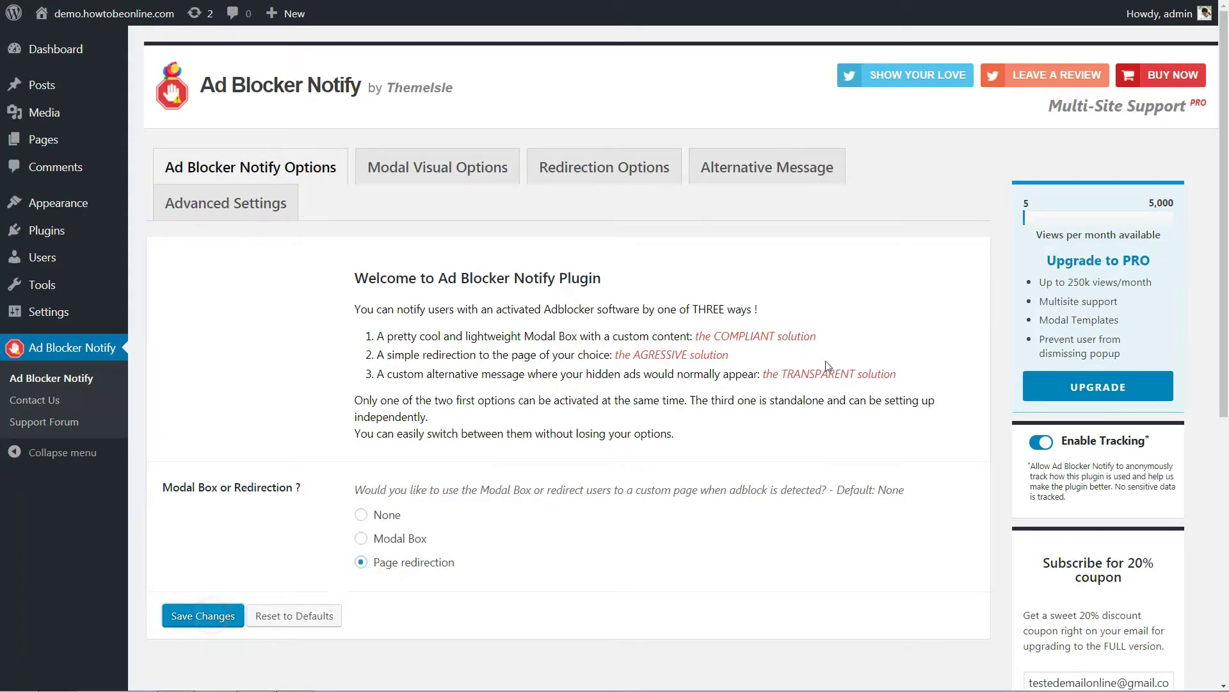
{"action": "left_click", "coordinate": [615, 164]}
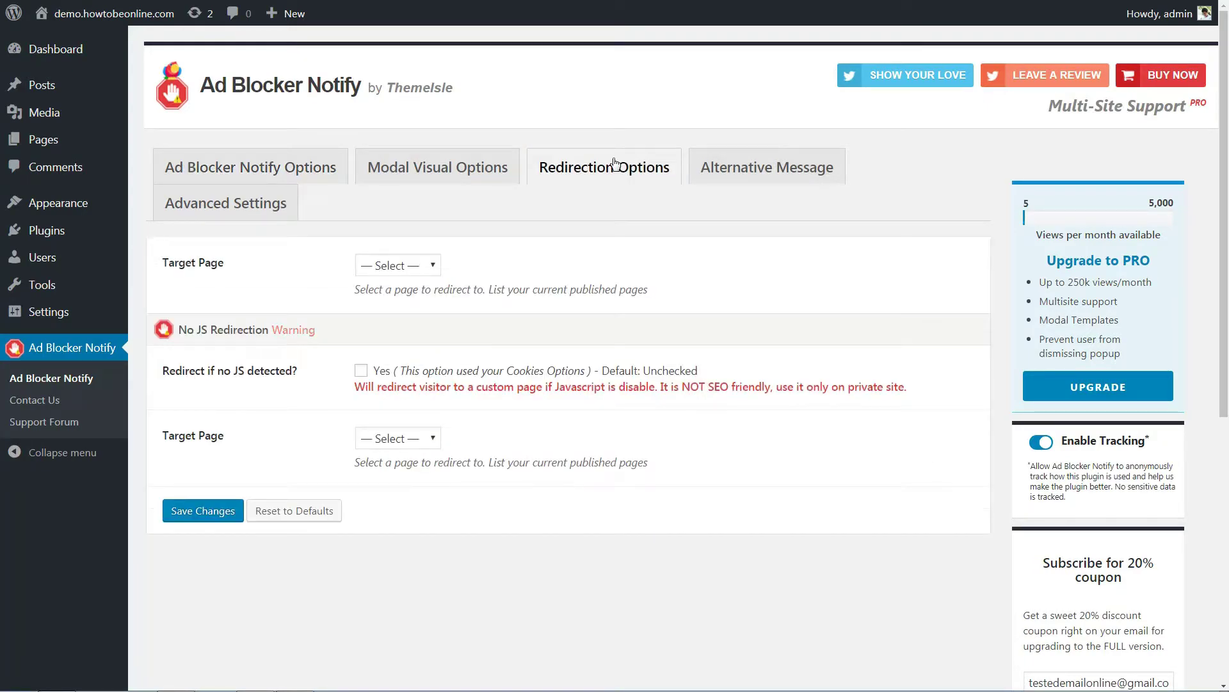
{"action": "mouse_move", "coordinate": [44, 139]}
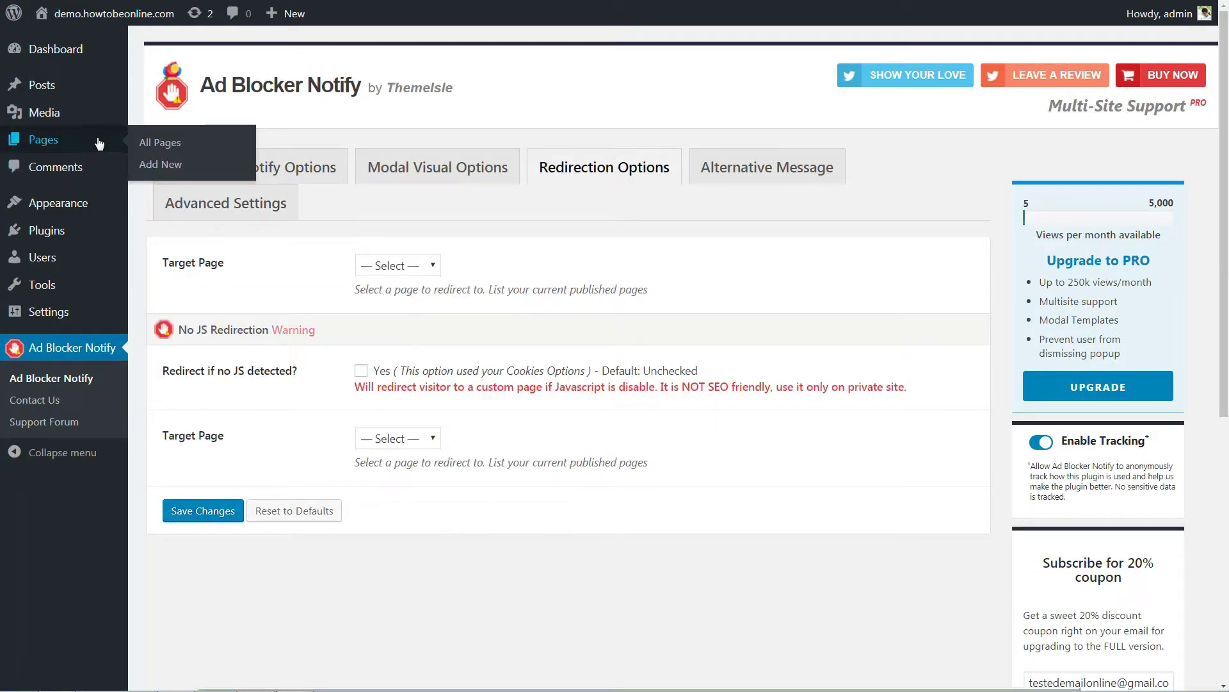
- Publish a new page with the pasted ad-blocker notice, then return to Ad Blocker Notify settings
{"action": "left_click", "coordinate": [160, 164]}
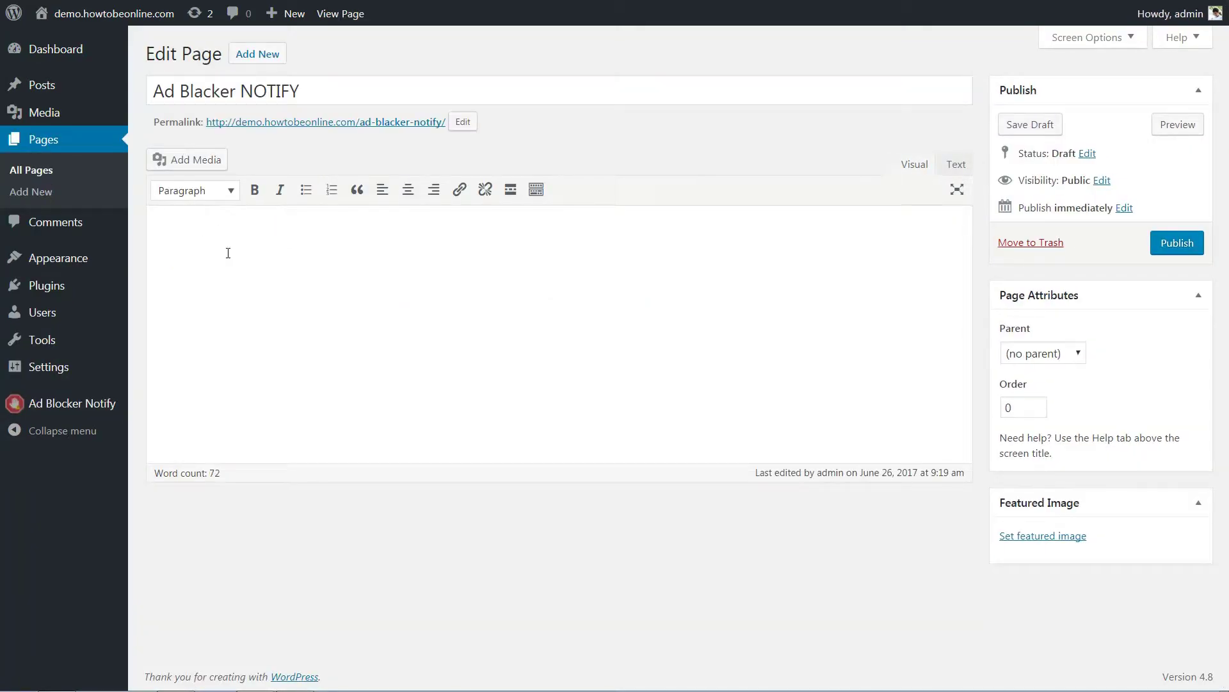
{"action": "right_click", "coordinate": [228, 253]}
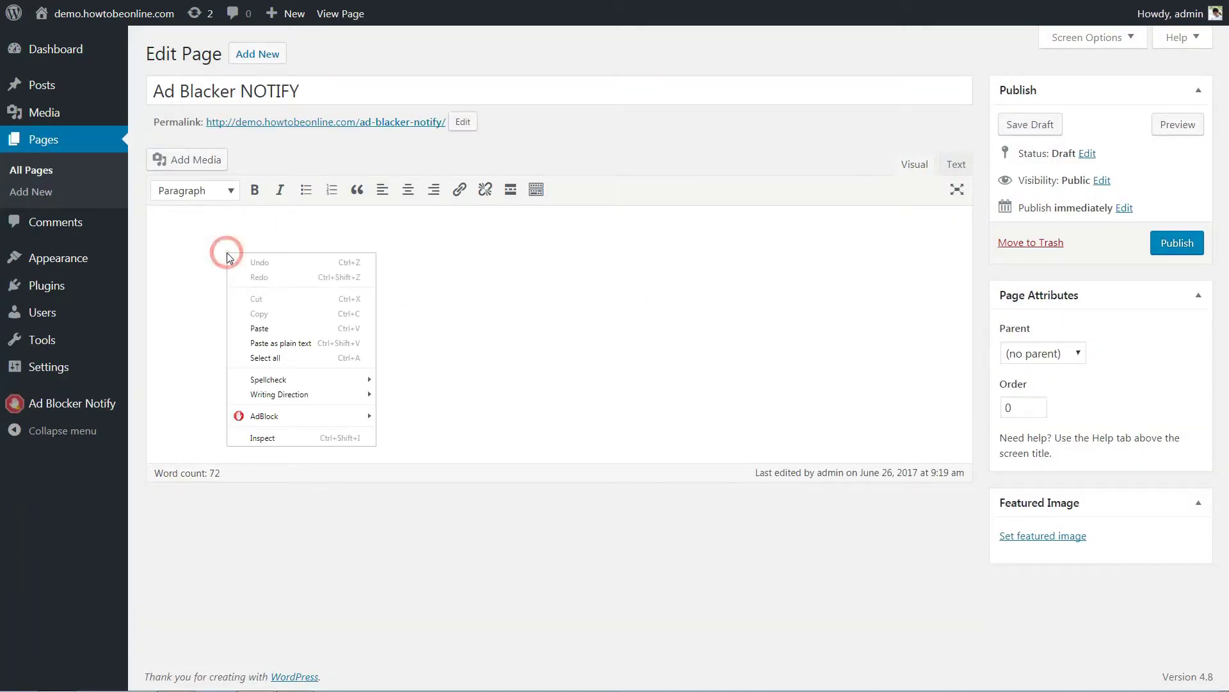
{"action": "left_click", "coordinate": [274, 326]}
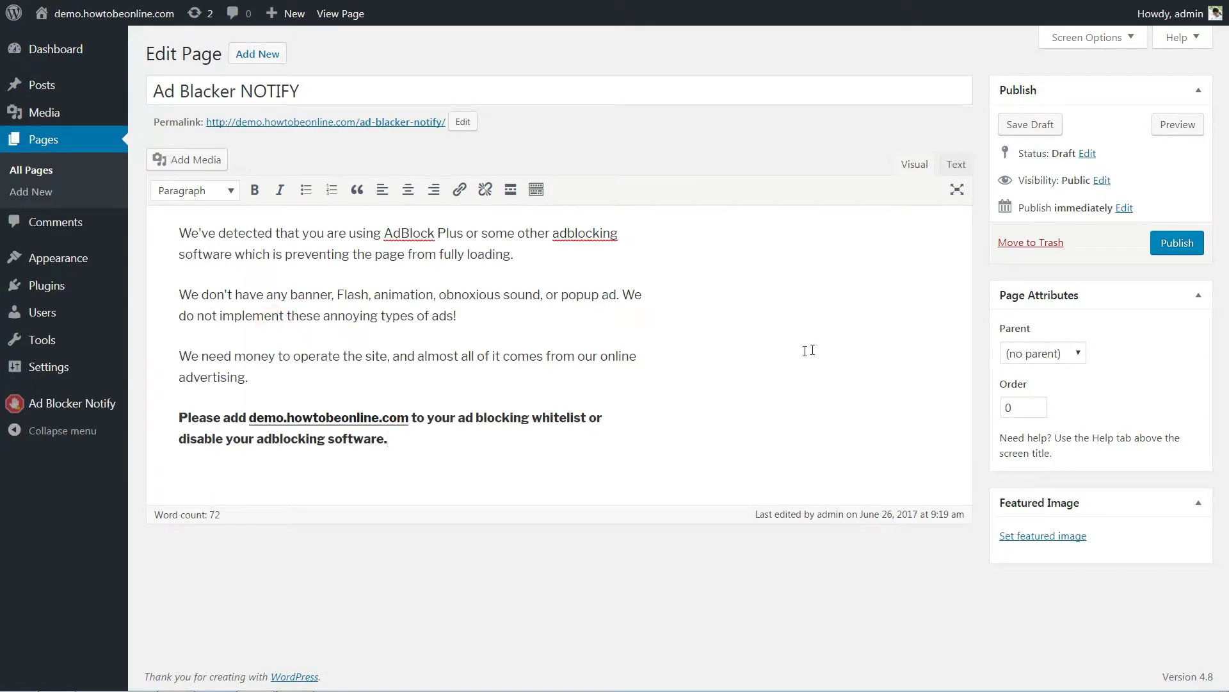
{"action": "left_click", "coordinate": [1170, 248]}
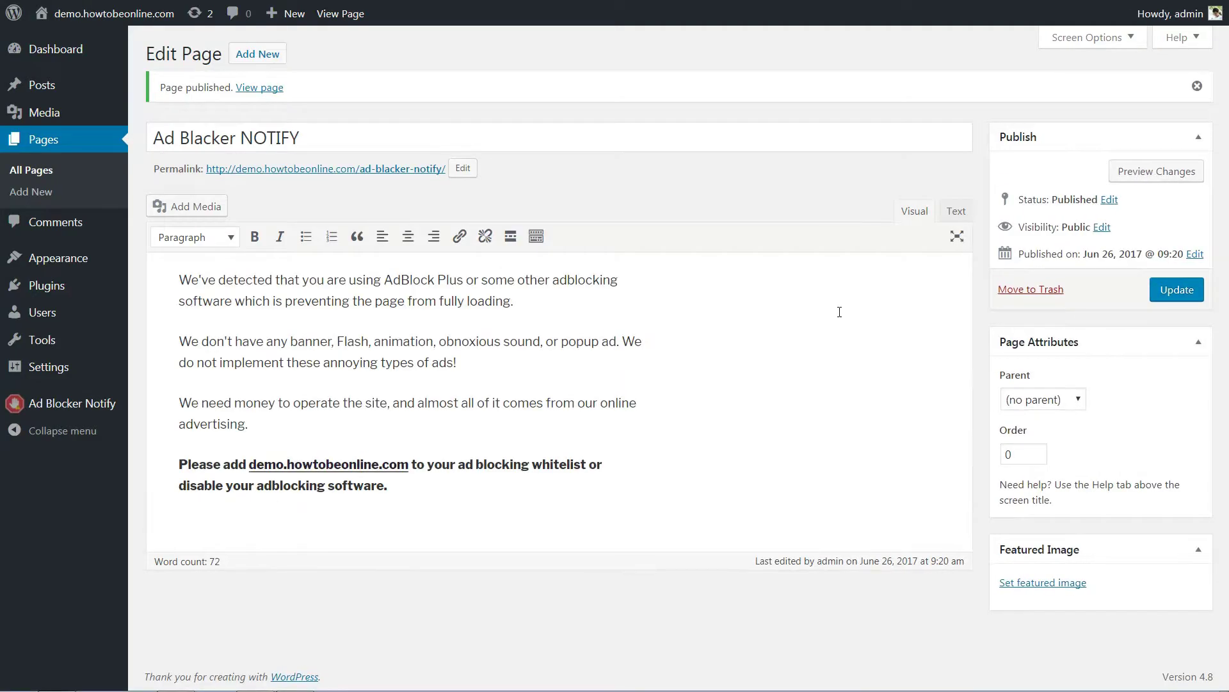
{"action": "mouse_move", "coordinate": [72, 404]}
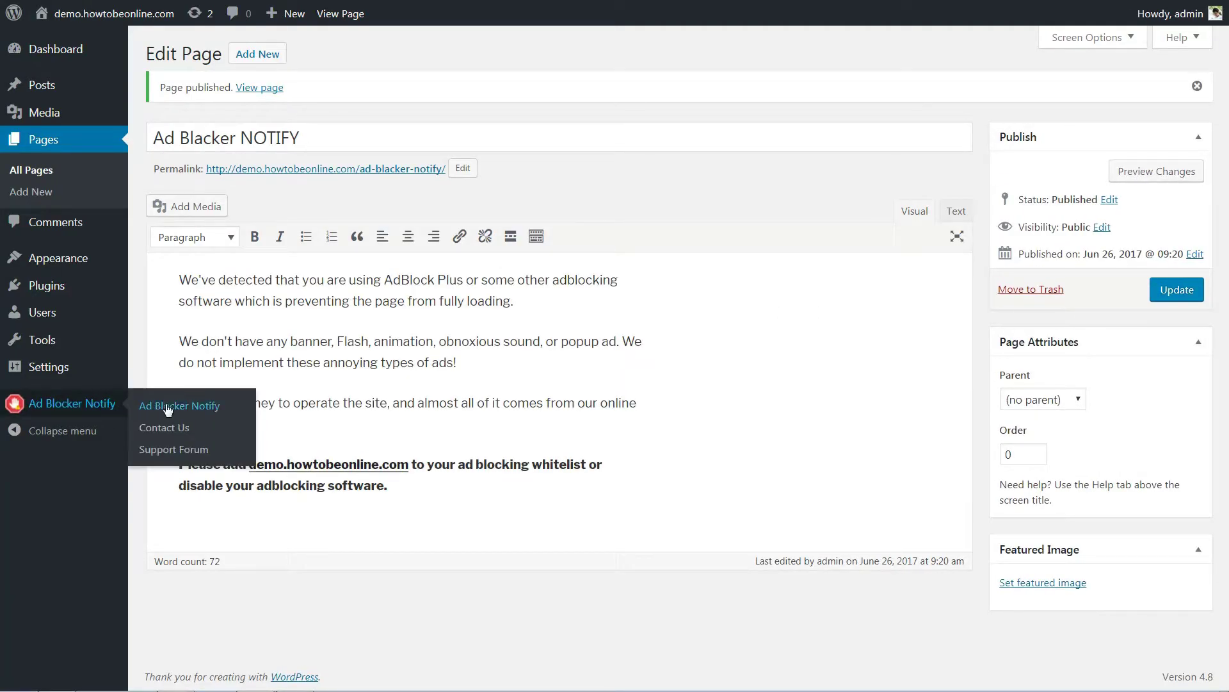
{"action": "left_click", "coordinate": [166, 407]}
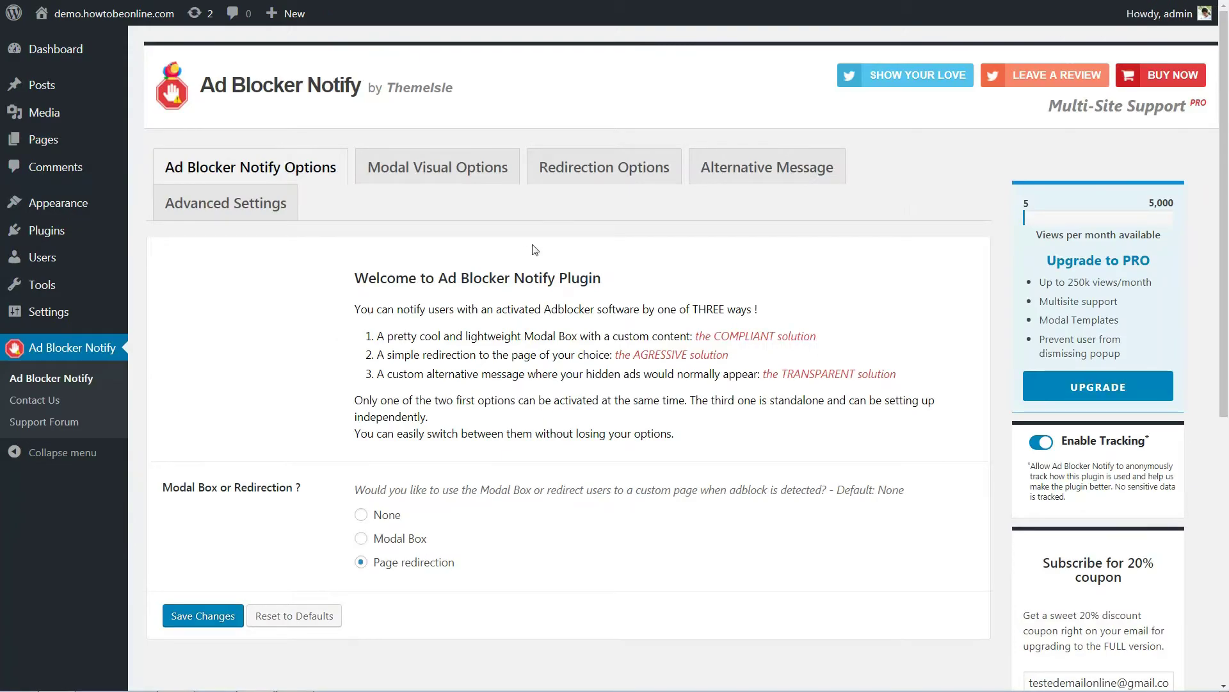
- Set Target Page to Ad Blacker NOTIFY, leave no-JavaScript redirect off, and save
{"action": "left_click", "coordinate": [588, 170]}
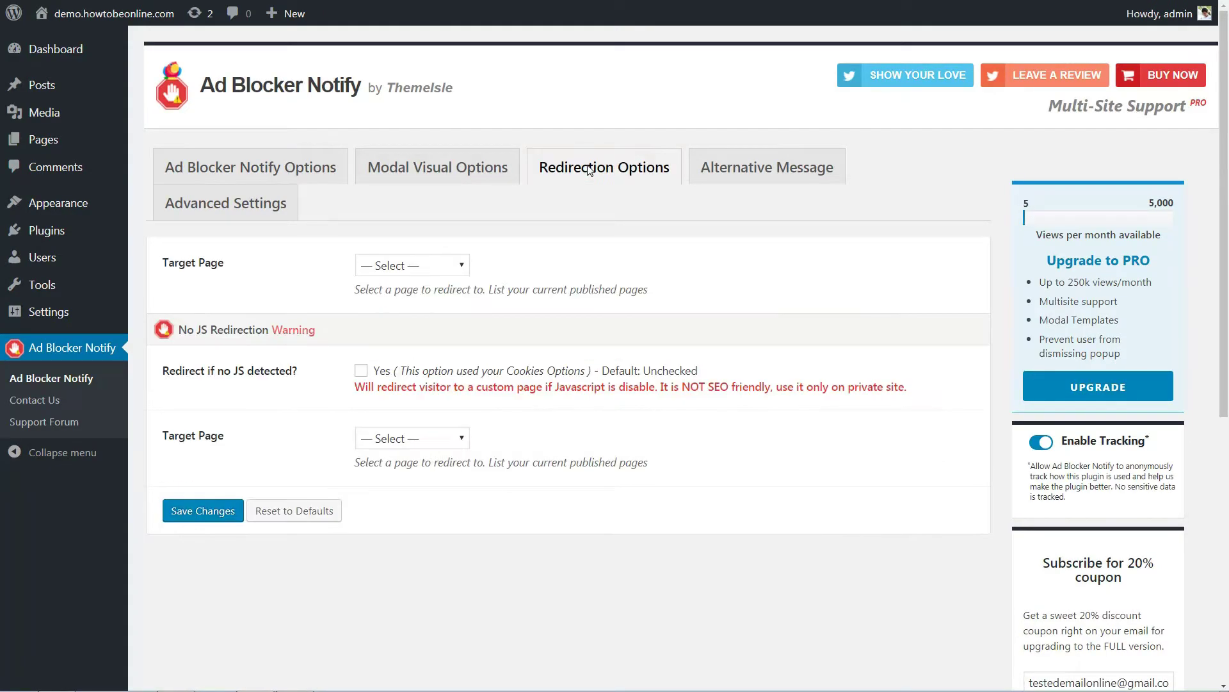
{"action": "left_click", "coordinate": [463, 268]}
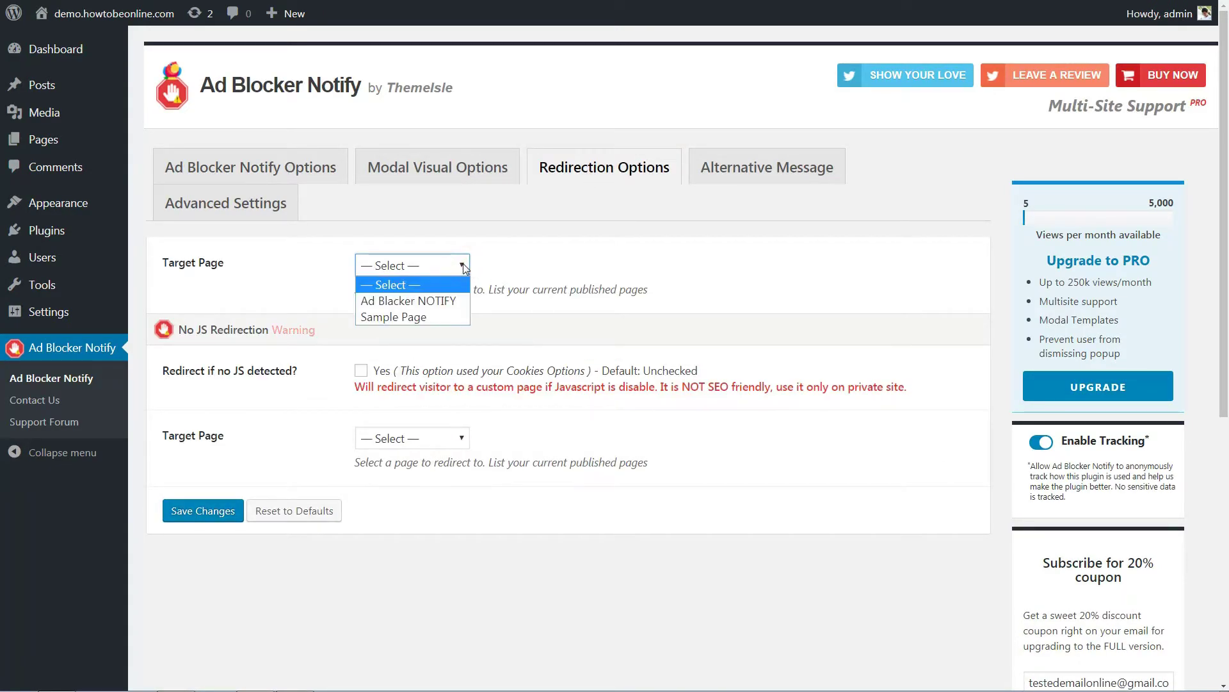
{"action": "left_click", "coordinate": [458, 301]}
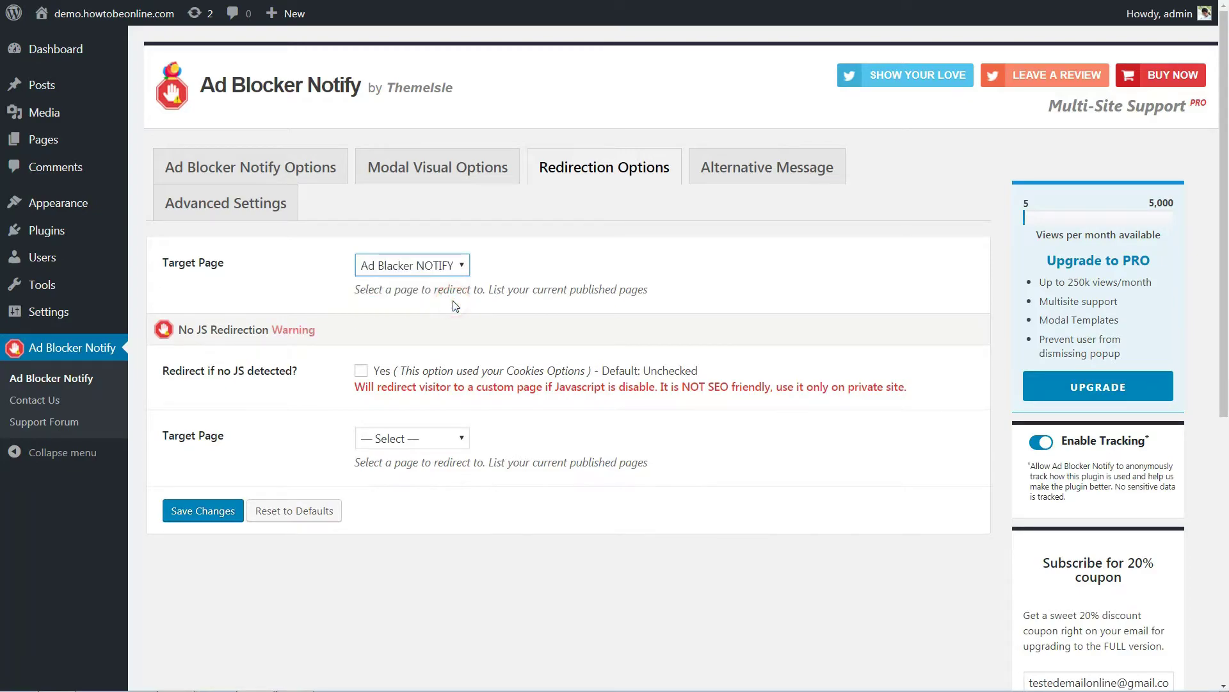
{"action": "left_click", "coordinate": [361, 372]}
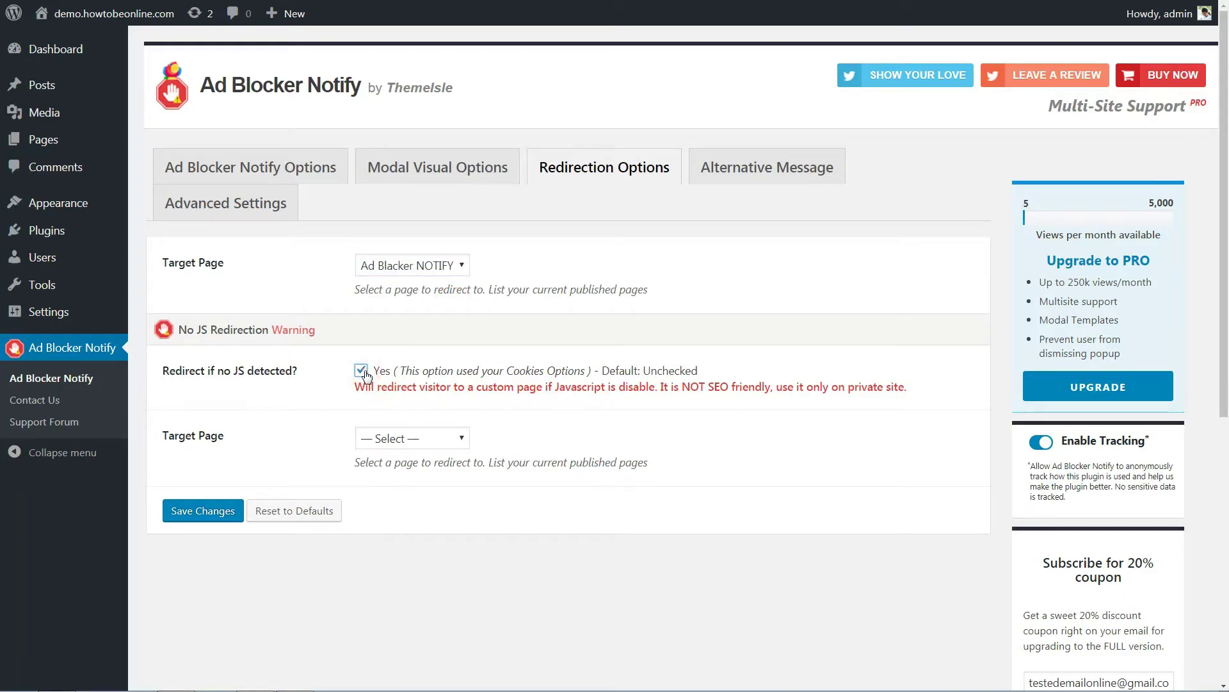
{"action": "left_click", "coordinate": [363, 374]}
{"action": "left_click", "coordinate": [457, 443]}
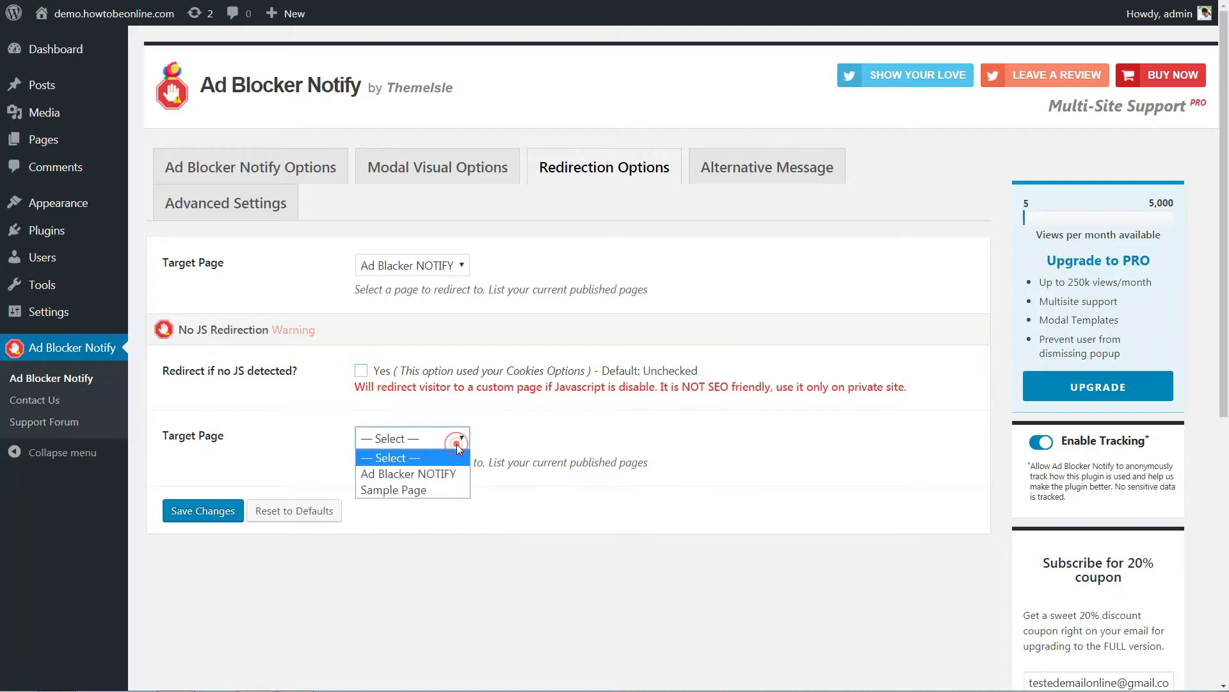
{"action": "left_click", "coordinate": [463, 442]}
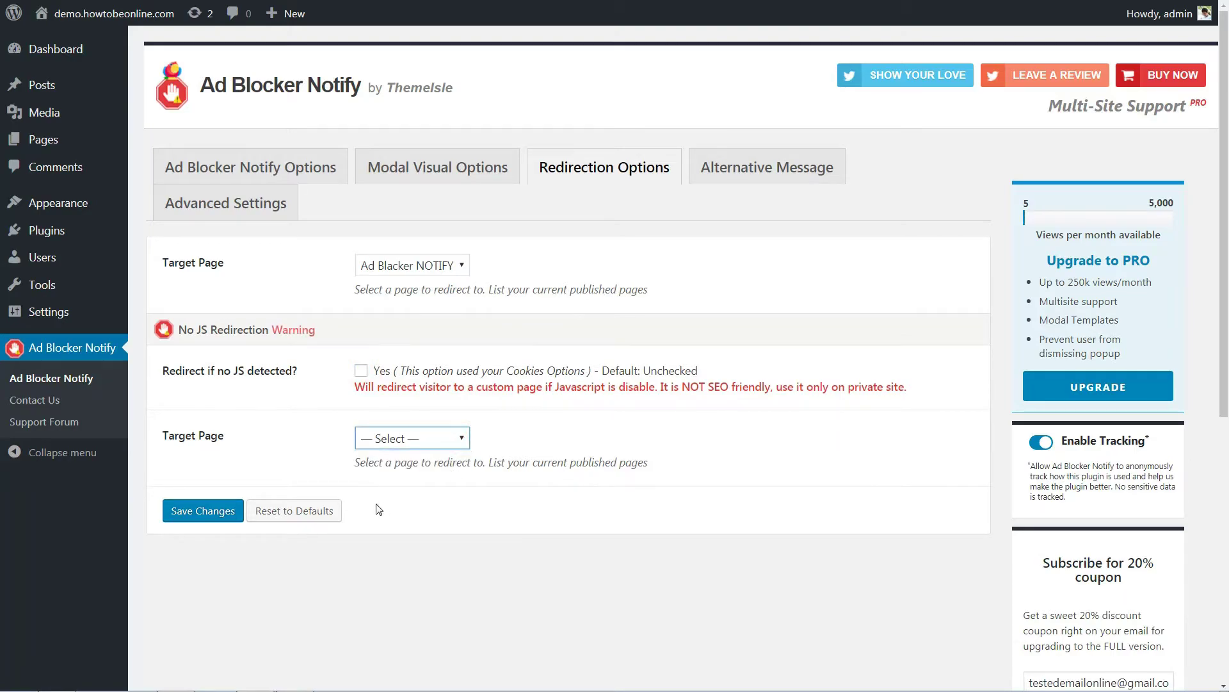
{"action": "left_click", "coordinate": [211, 516]}
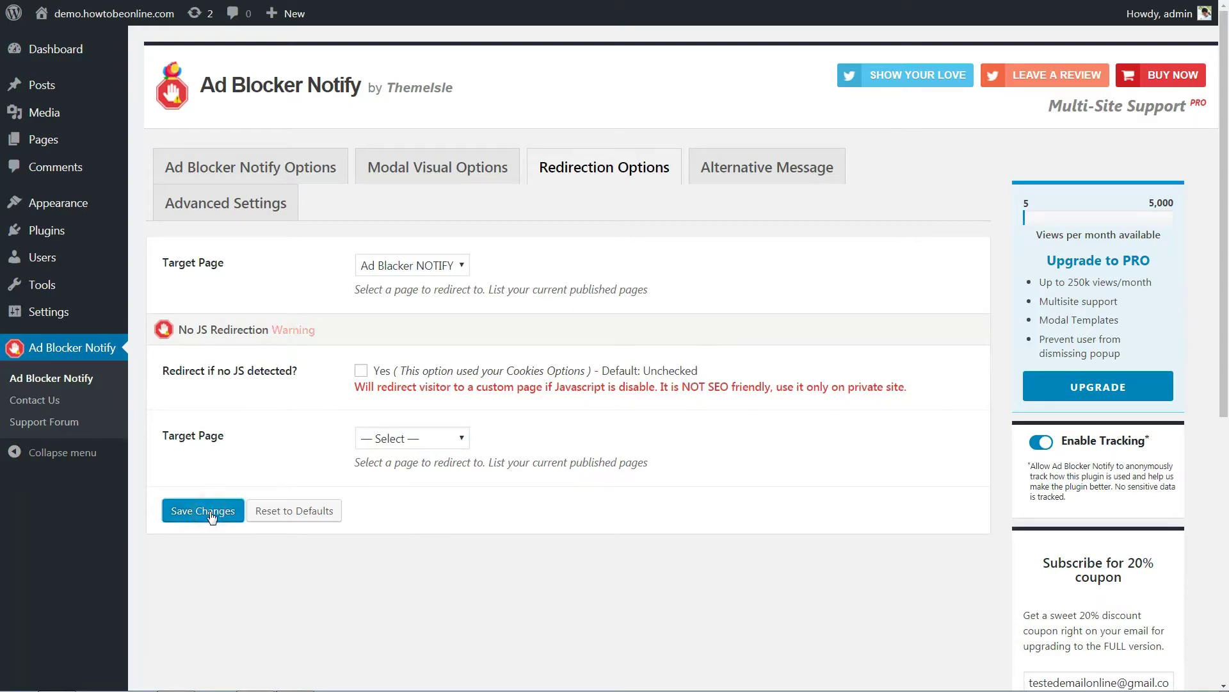
- Leave the Alternative Message option activated after toggling it off and on twice
{"action": "left_click", "coordinate": [756, 169]}
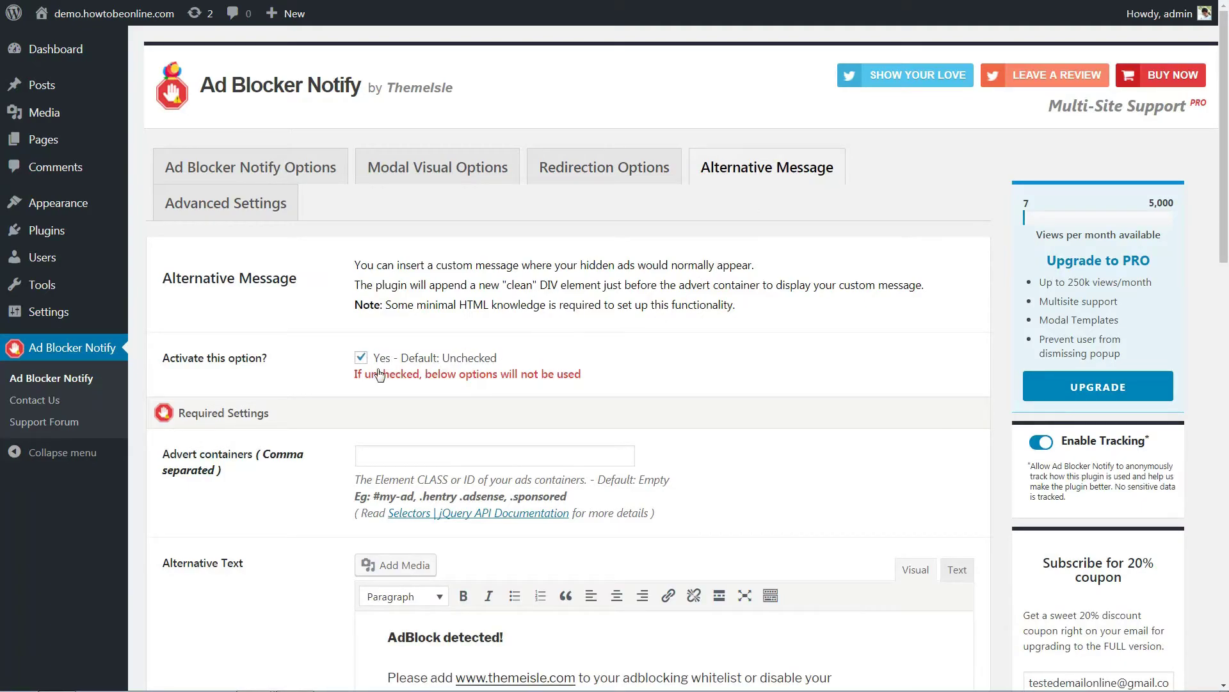
{"action": "left_click", "coordinate": [362, 358]}
{"action": "left_click", "coordinate": [361, 357]}
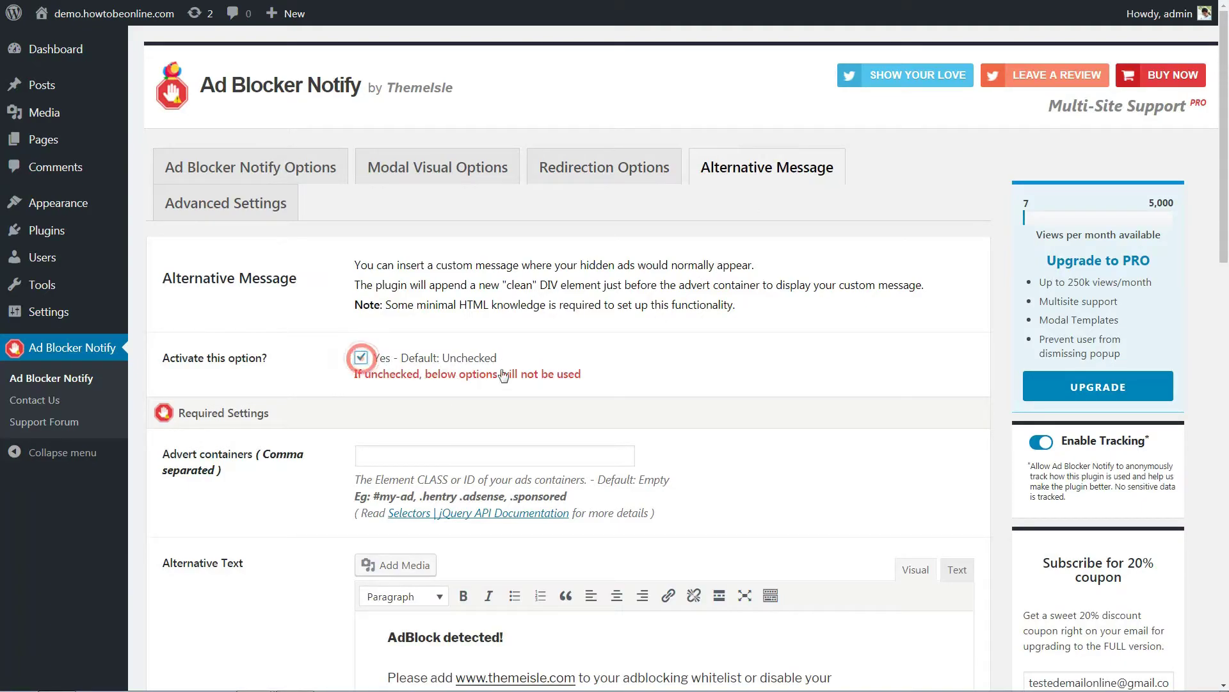
{"action": "scroll", "coordinate": [586, 358], "scroll_direction": "down", "scroll_amount": 2}
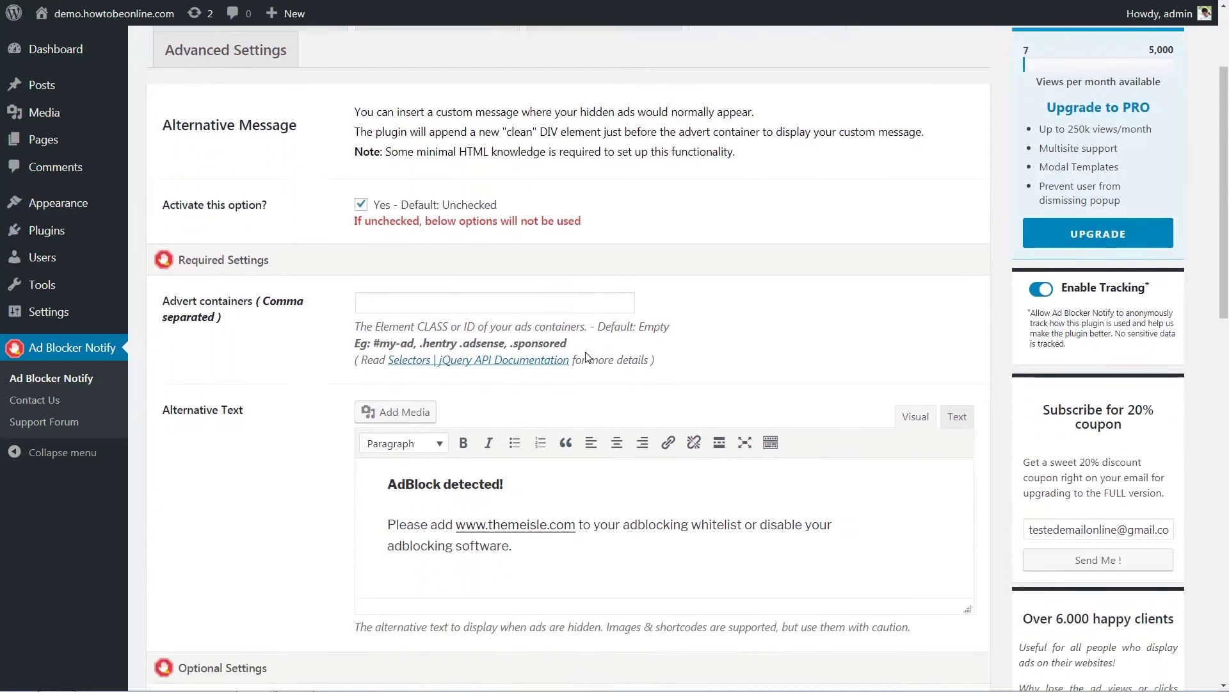
{"action": "scroll", "coordinate": [586, 357], "scroll_direction": "down", "scroll_amount": 1}
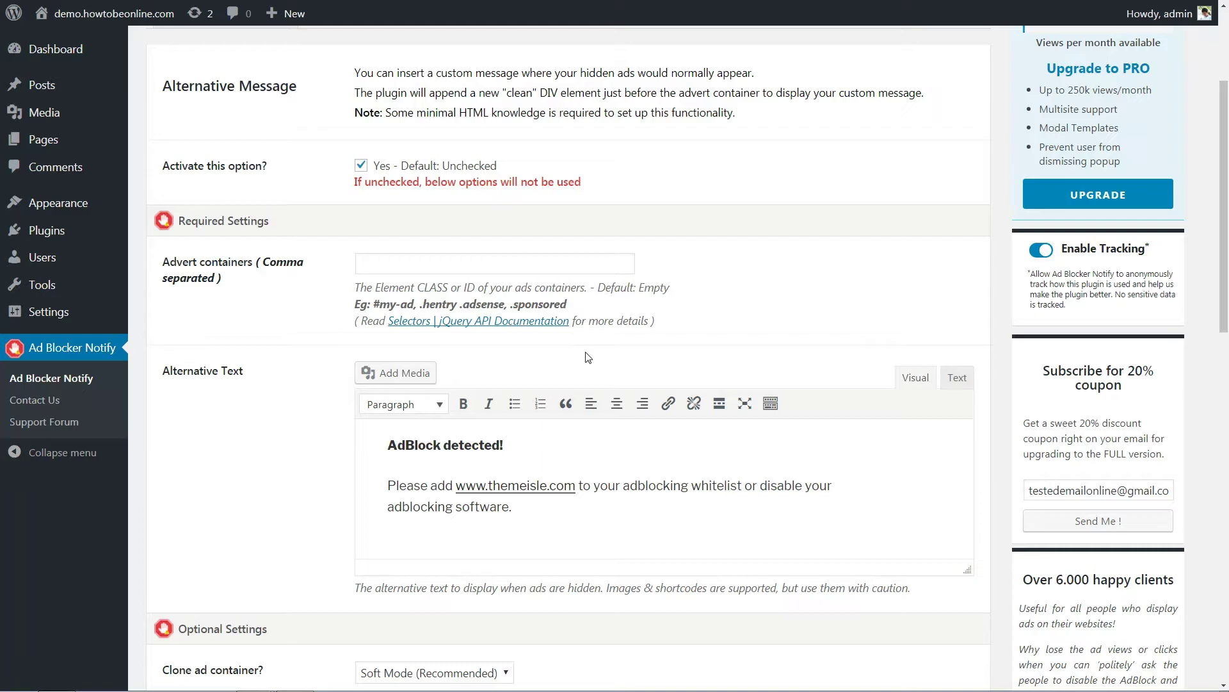
{"action": "scroll", "coordinate": [586, 358], "scroll_direction": "down", "scroll_amount": 1}
{"action": "scroll", "coordinate": [586, 357], "scroll_direction": "down", "scroll_amount": 4}
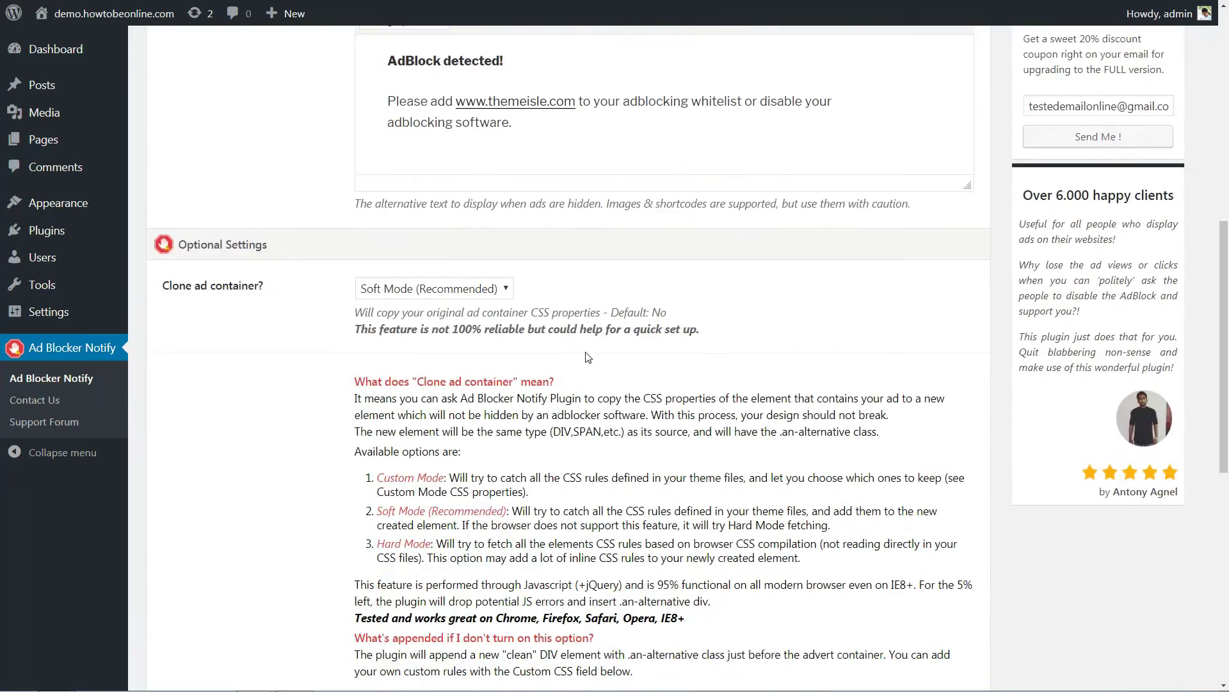
{"action": "scroll", "coordinate": [586, 357], "scroll_direction": "up", "scroll_amount": 2}
{"action": "scroll", "coordinate": [586, 358], "scroll_direction": "up", "scroll_amount": 2}
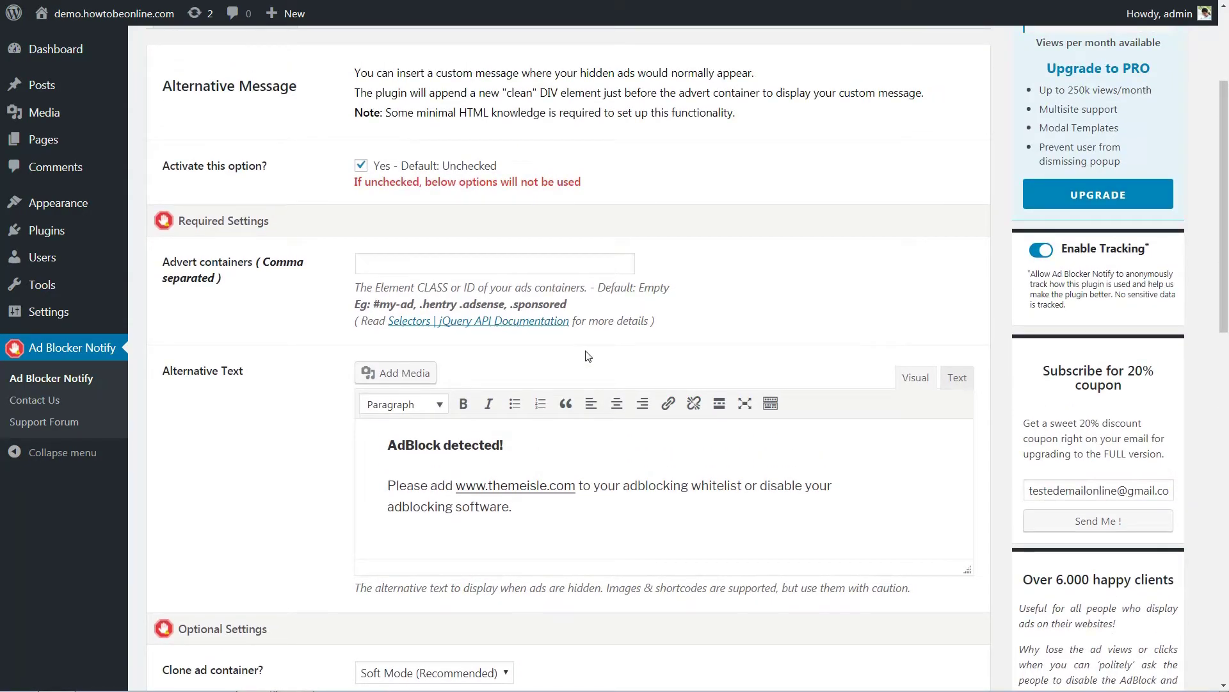
{"action": "left_click", "coordinate": [363, 165]}
{"action": "left_click", "coordinate": [361, 167]}
{"action": "scroll", "coordinate": [403, 335], "scroll_direction": "down", "scroll_amount": 2}
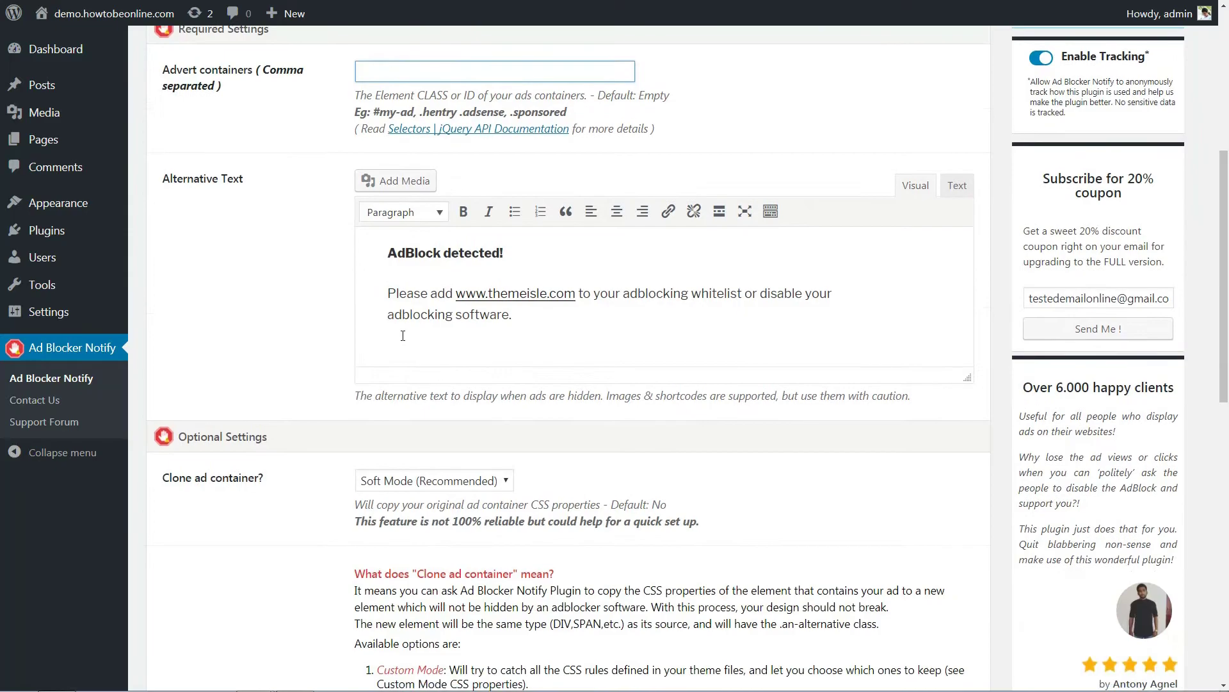
- Review the existing 'AdBlock detected!' notice text in the Alternative Text editor without changing it
{"action": "left_click_drag", "start_coordinate": [389, 253], "coordinate": [512, 315]}
{"action": "left_click", "coordinate": [513, 315]}
{"action": "scroll", "coordinate": [545, 341], "scroll_direction": "down", "scroll_amount": 1}
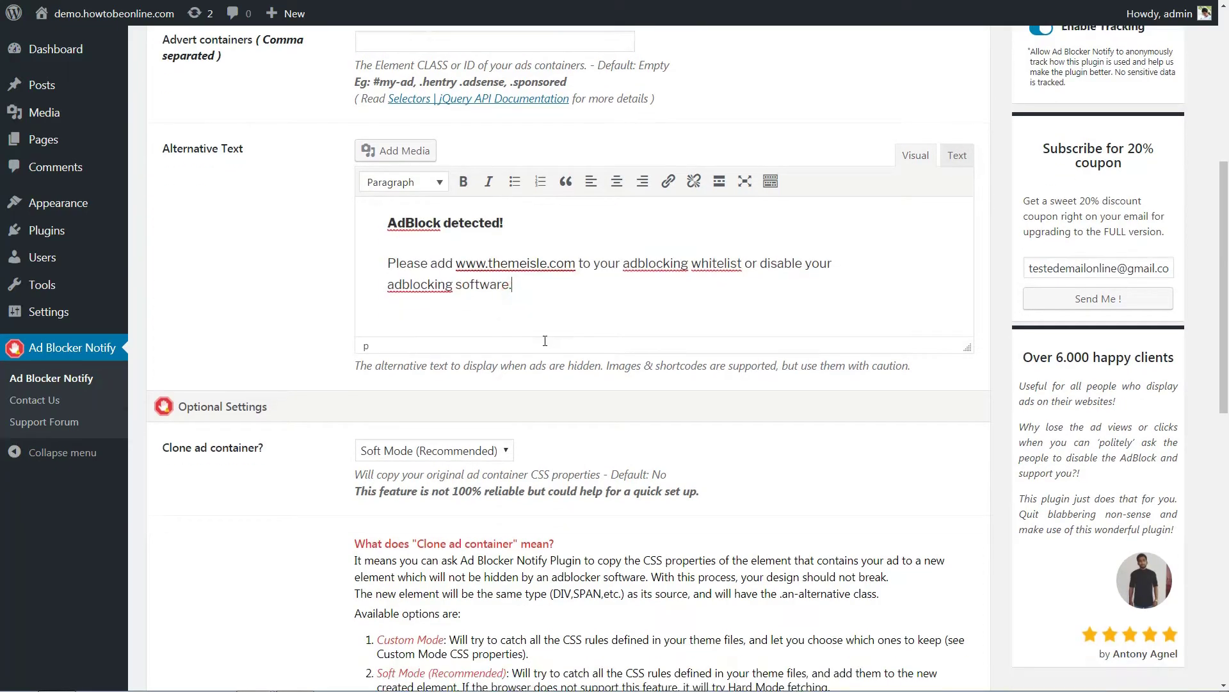
{"action": "scroll", "coordinate": [544, 340], "scroll_direction": "down", "scroll_amount": 4}
{"action": "scroll", "coordinate": [544, 340], "scroll_direction": "down", "scroll_amount": 5}
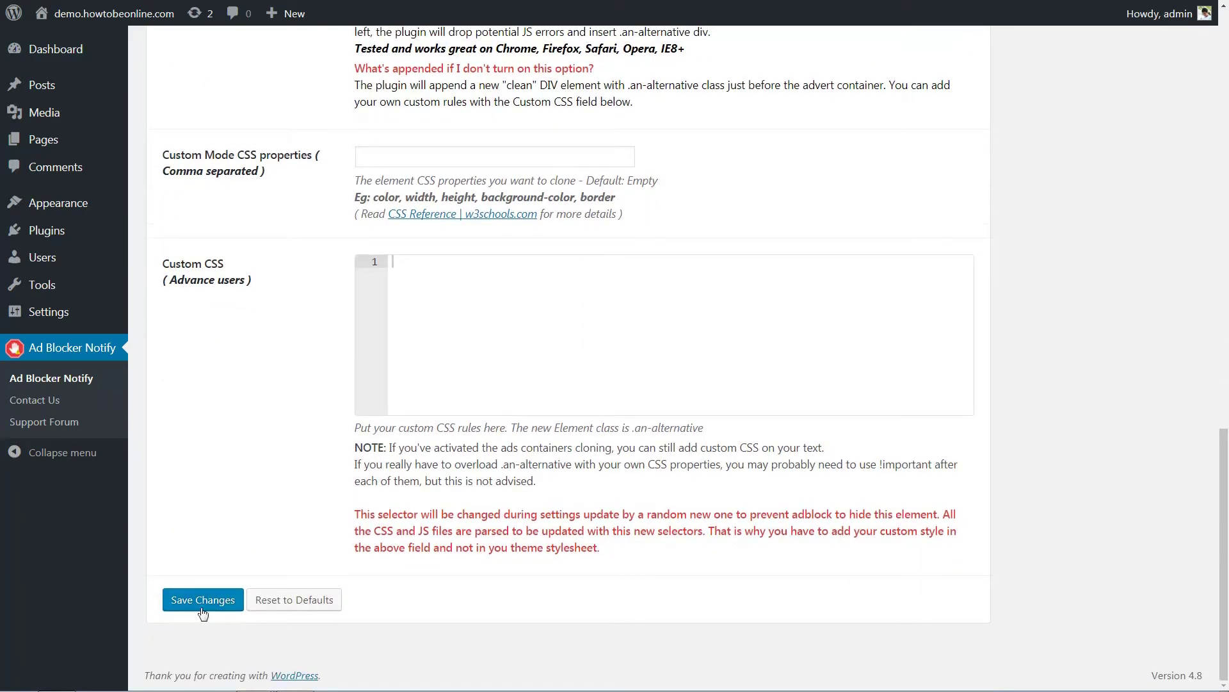
- Save the alternative message settings and keep Enable statistics Widget at Yes in Advanced Settings
{"action": "left_click", "coordinate": [203, 611]}
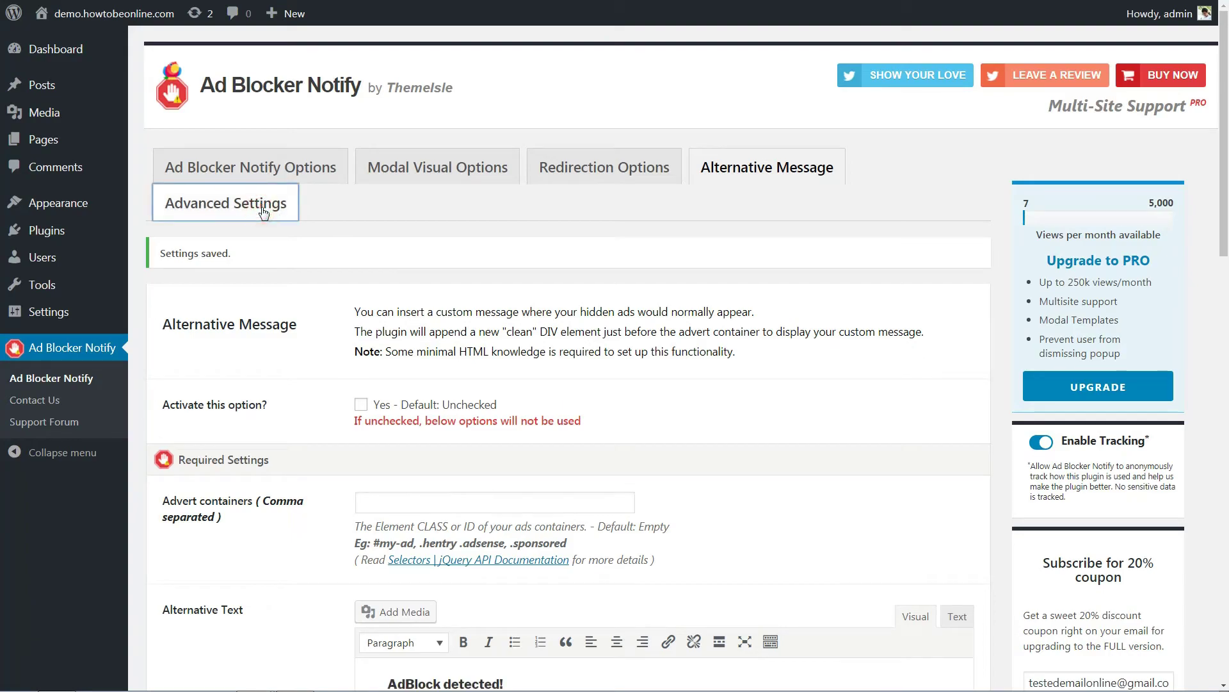
{"action": "left_click", "coordinate": [264, 212]}
{"action": "left_click", "coordinate": [390, 298]}
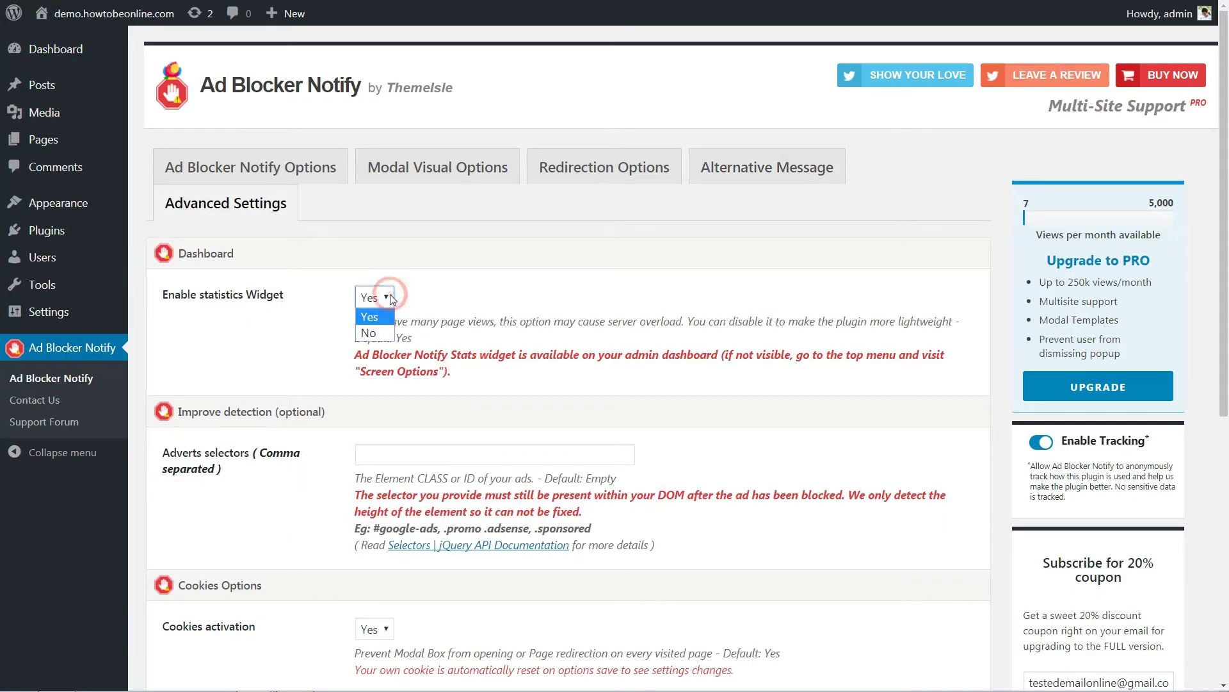
{"action": "left_click", "coordinate": [386, 298]}
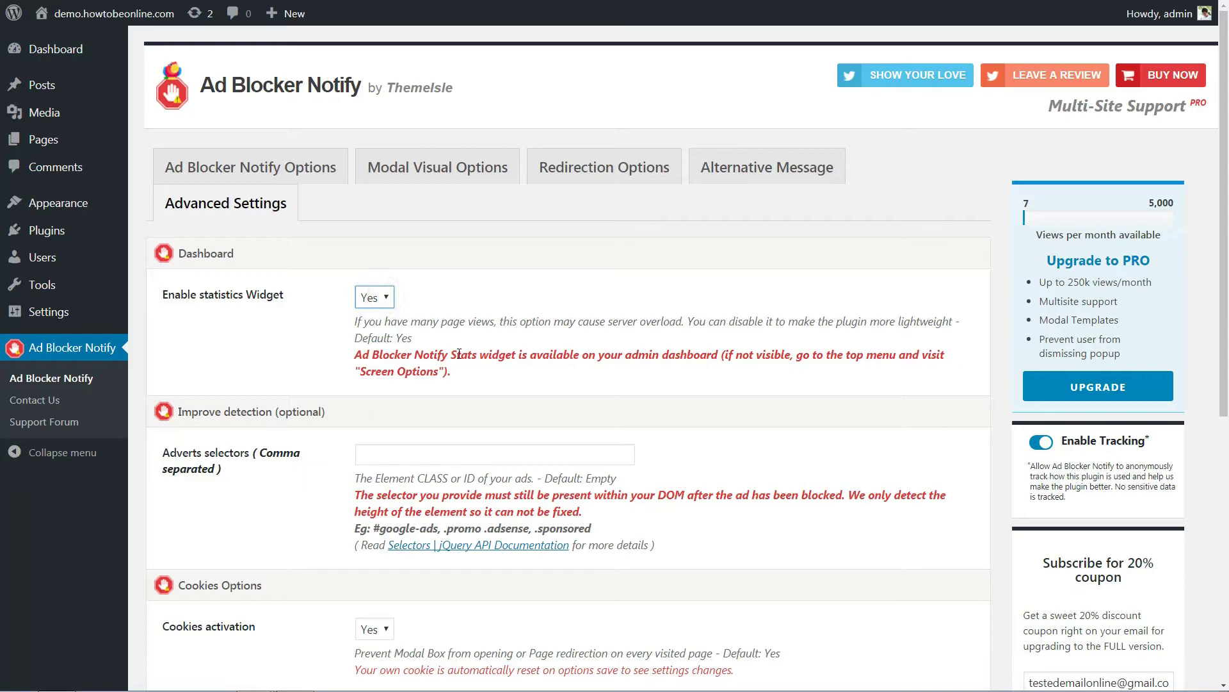
{"action": "scroll", "coordinate": [459, 355], "scroll_direction": "down", "scroll_amount": 3}
{"action": "scroll", "coordinate": [460, 353], "scroll_direction": "down", "scroll_amount": 2}
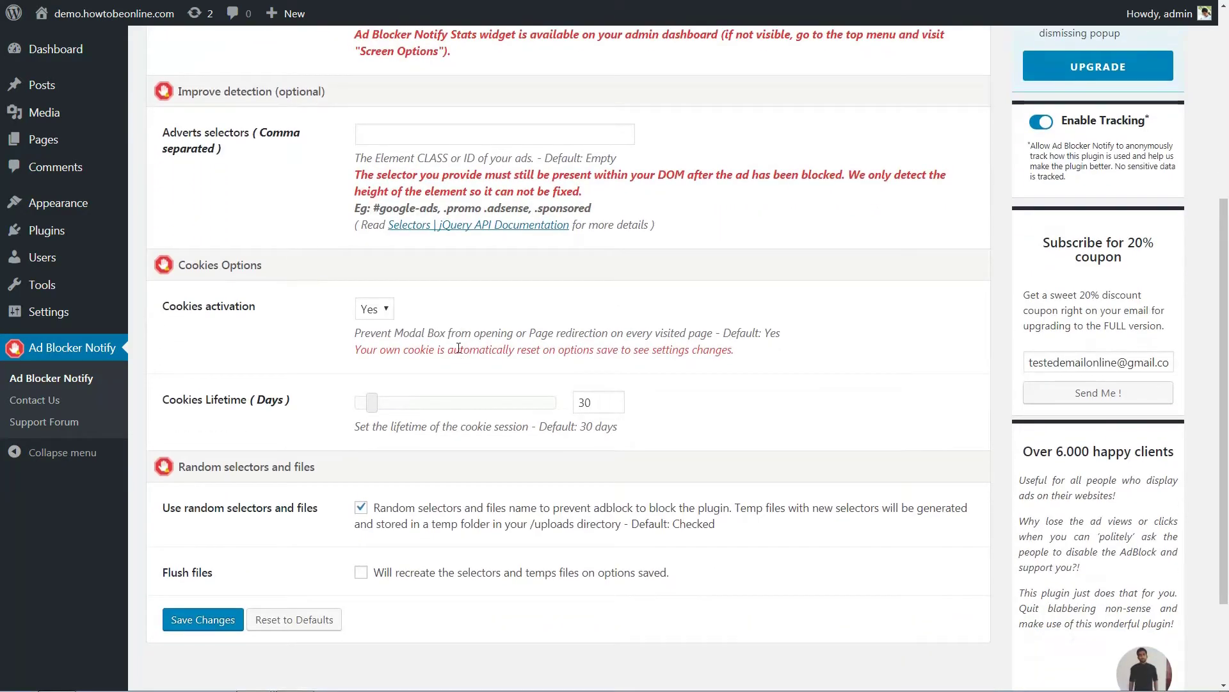
- Keep the adverts selectors unchanged and Cookies activation set to Yes
{"action": "left_click", "coordinate": [394, 131]}
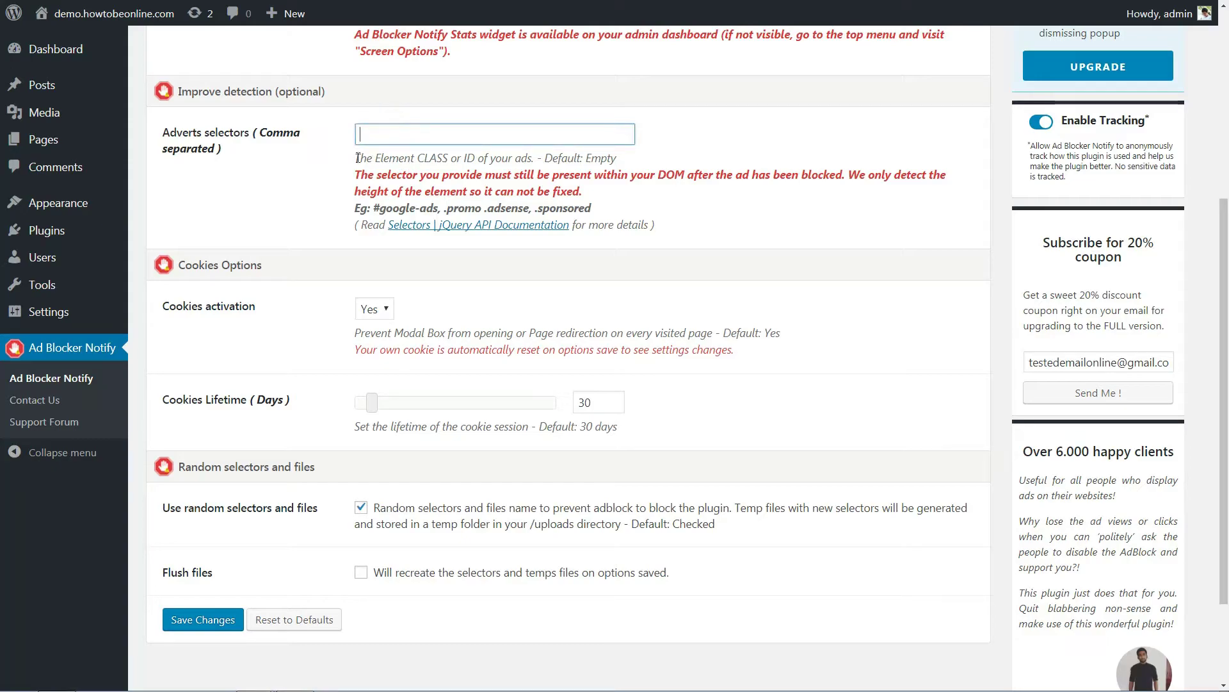
{"action": "left_click", "coordinate": [380, 312]}
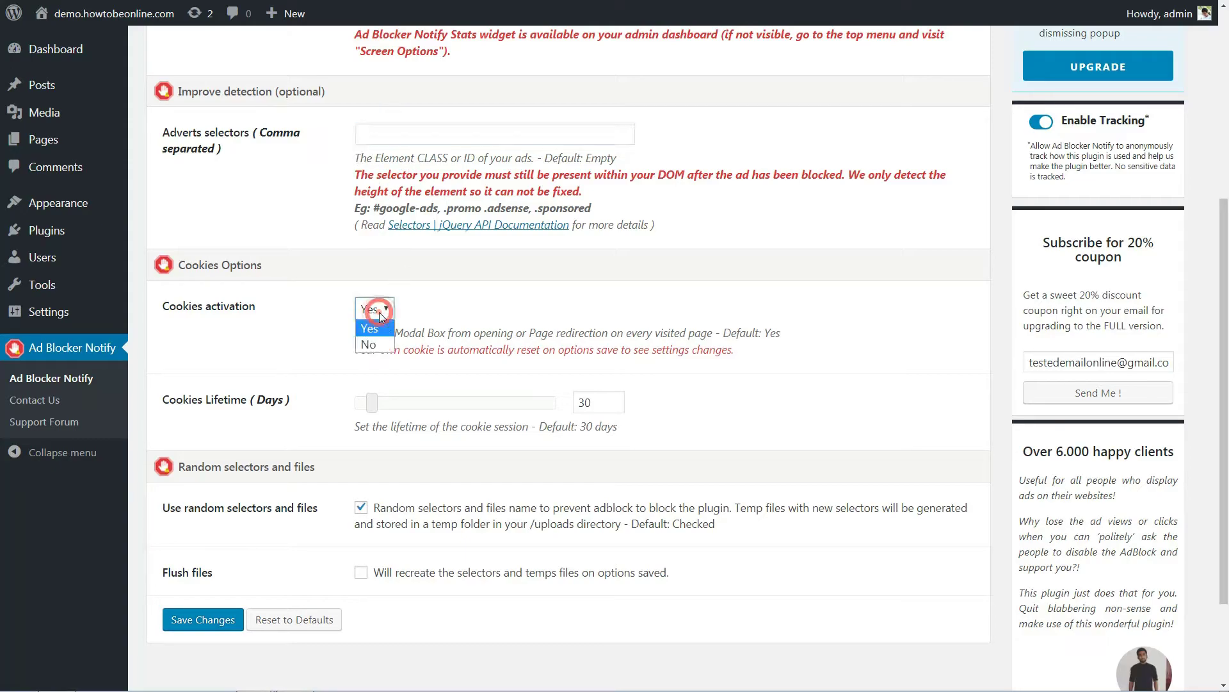
{"action": "left_click", "coordinate": [373, 328]}
{"action": "scroll", "coordinate": [399, 458], "scroll_direction": "down", "scroll_amount": 3}
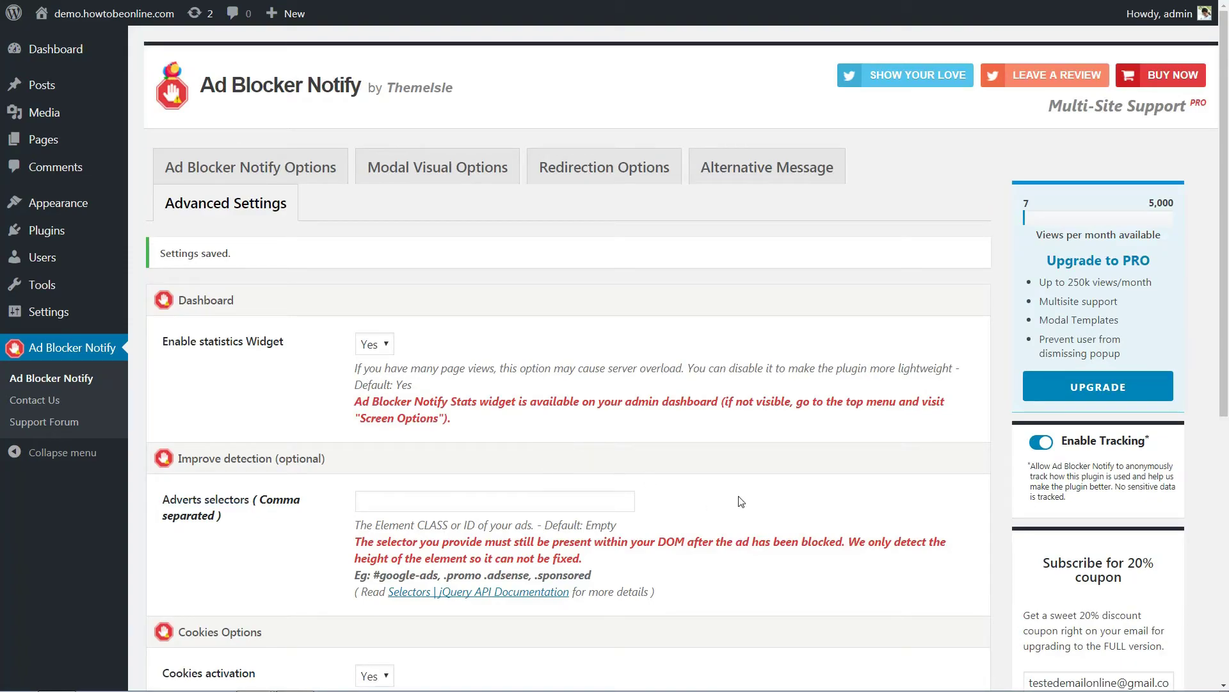
{"action": "scroll", "coordinate": [1174, 475], "scroll_direction": "down", "scroll_amount": 3}
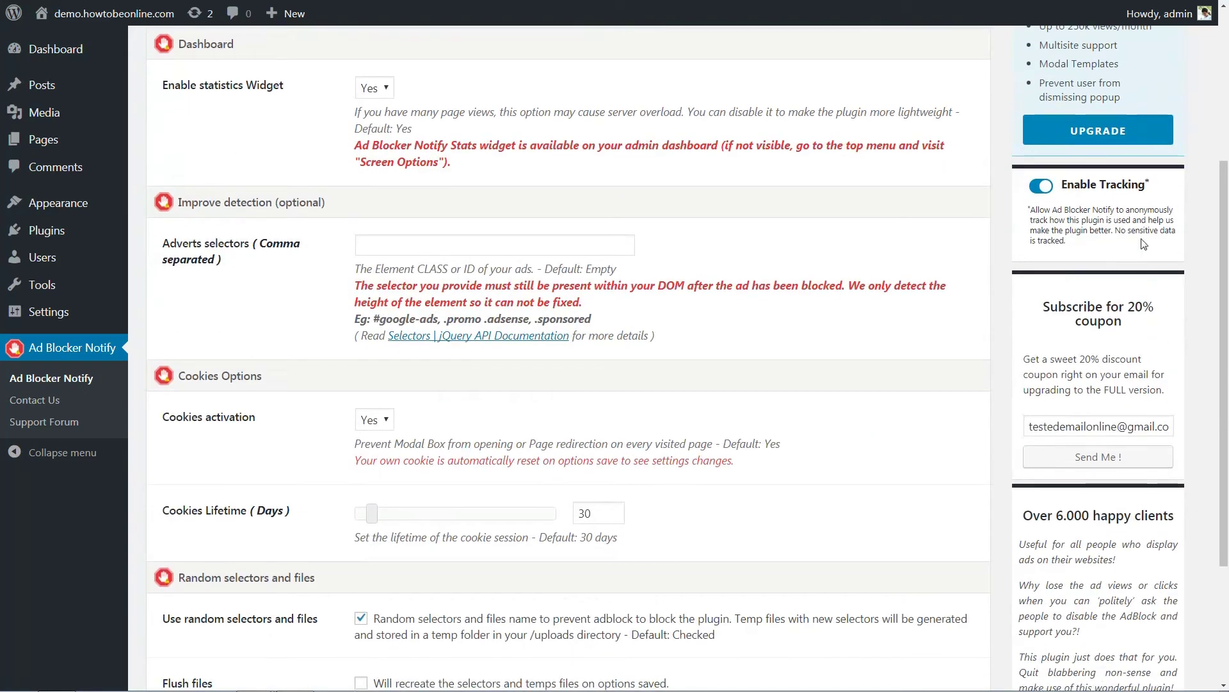
- Toggle anonymous usage tracking off and back on, leaving it enabled
{"action": "left_click", "coordinate": [1044, 189]}
{"action": "left_click", "coordinate": [1037, 192]}
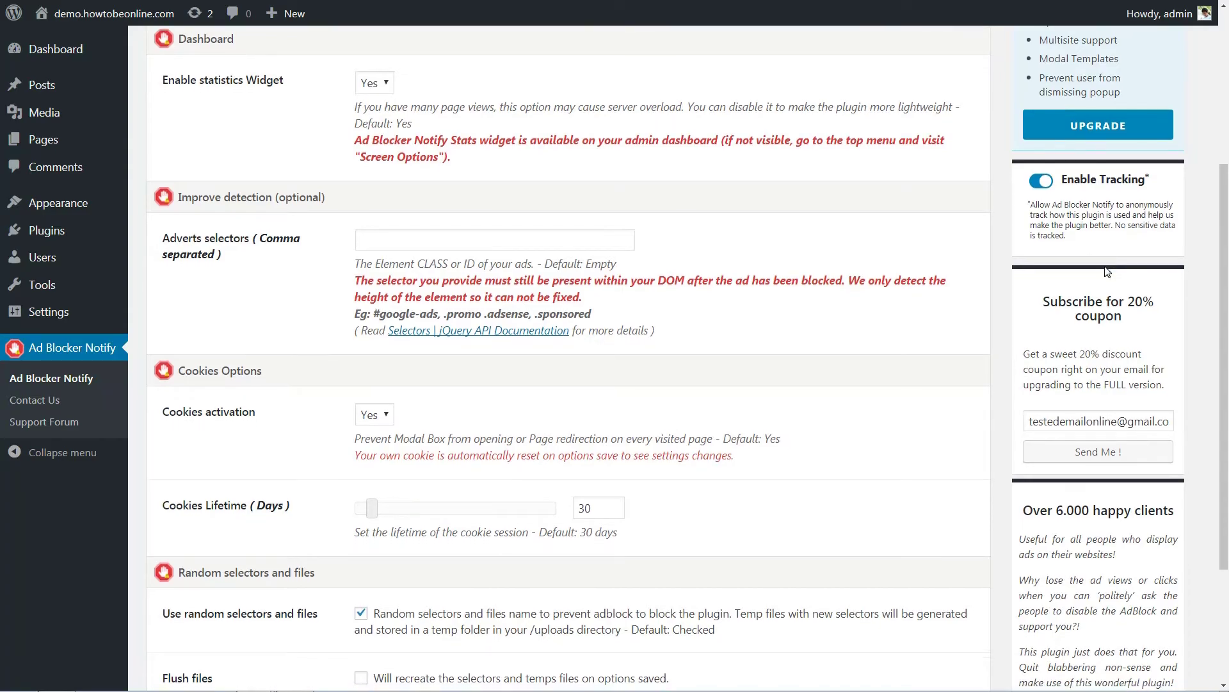
{"action": "scroll", "coordinate": [1105, 271], "scroll_direction": "down", "scroll_amount": 2}
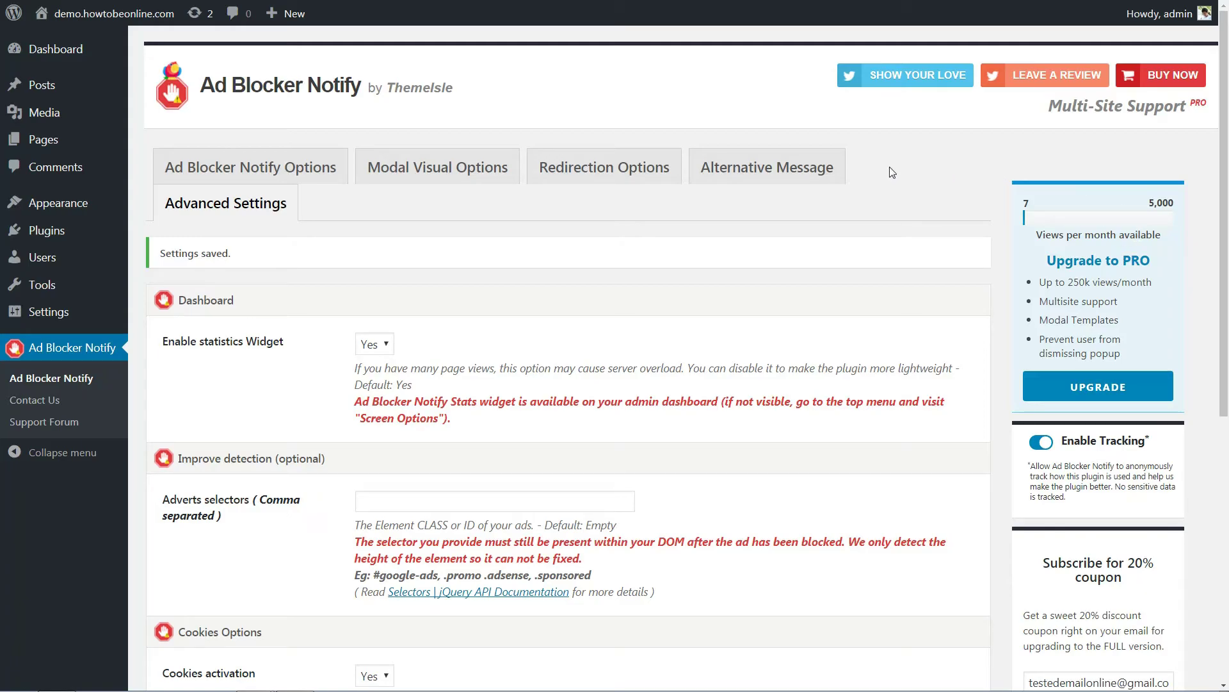
{"action": "scroll", "coordinate": [901, 183], "scroll_direction": "down", "scroll_amount": 2}
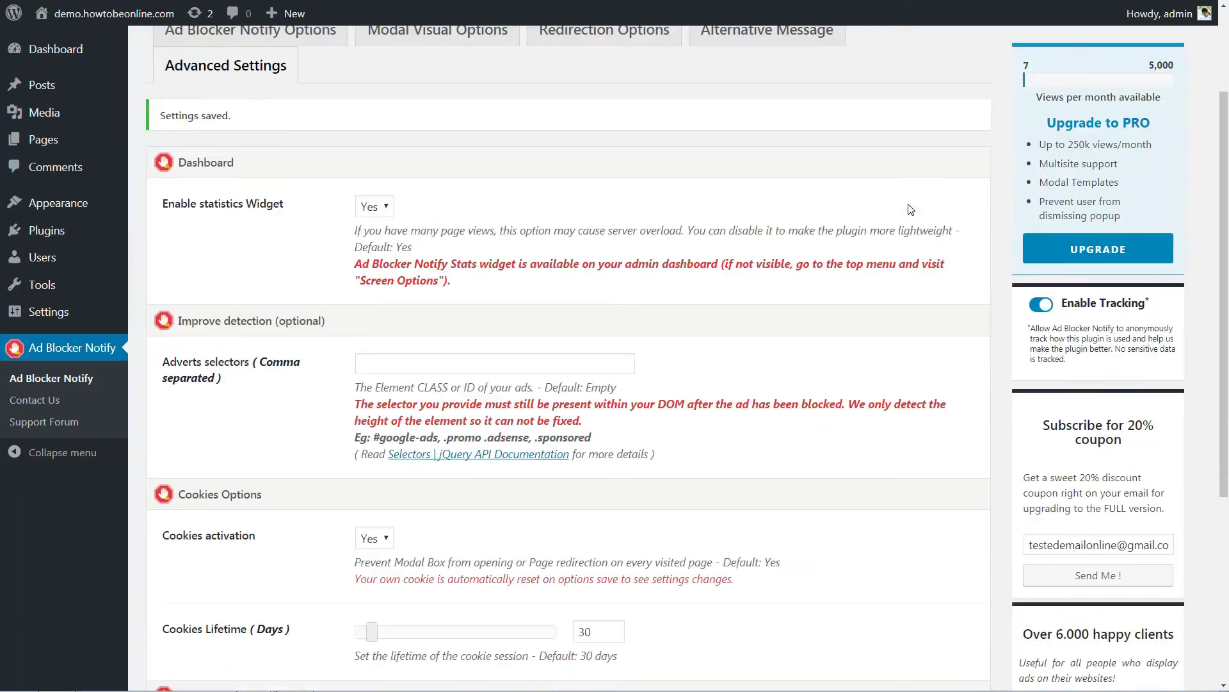
{"action": "scroll", "coordinate": [909, 209], "scroll_direction": "down", "scroll_amount": 2}
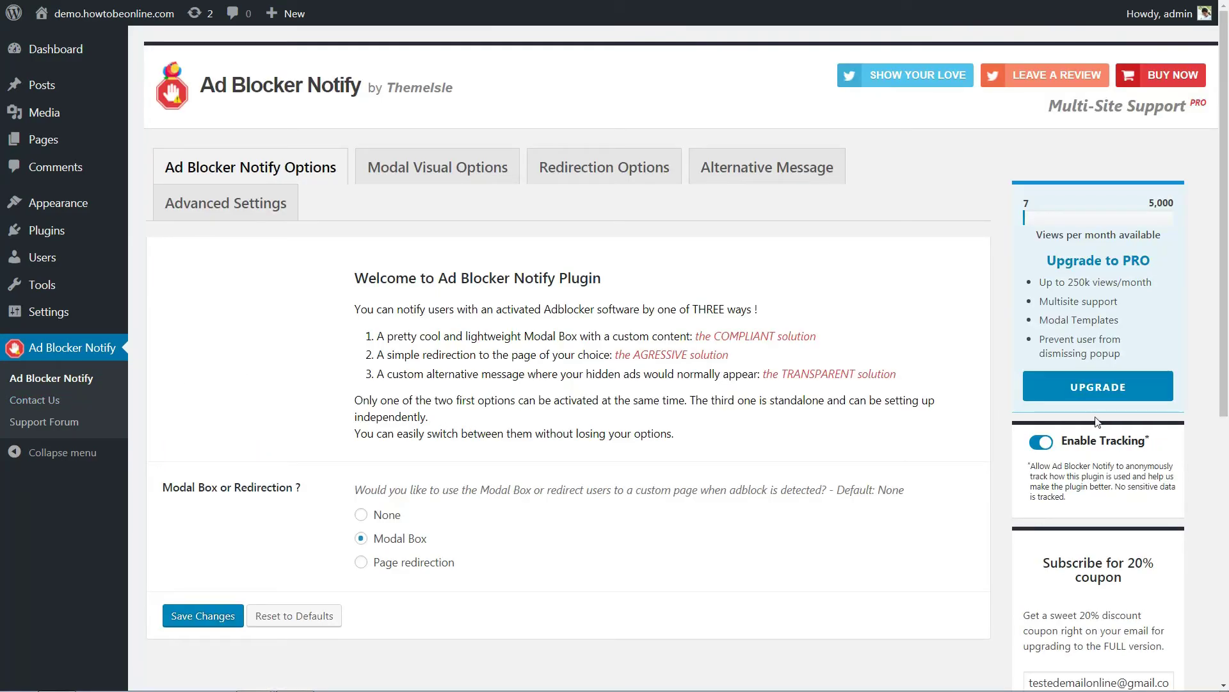
- Open the Adblocker Notify pro upgrade page on the ThemeIsle website
{"action": "left_click", "coordinate": [1098, 388]}
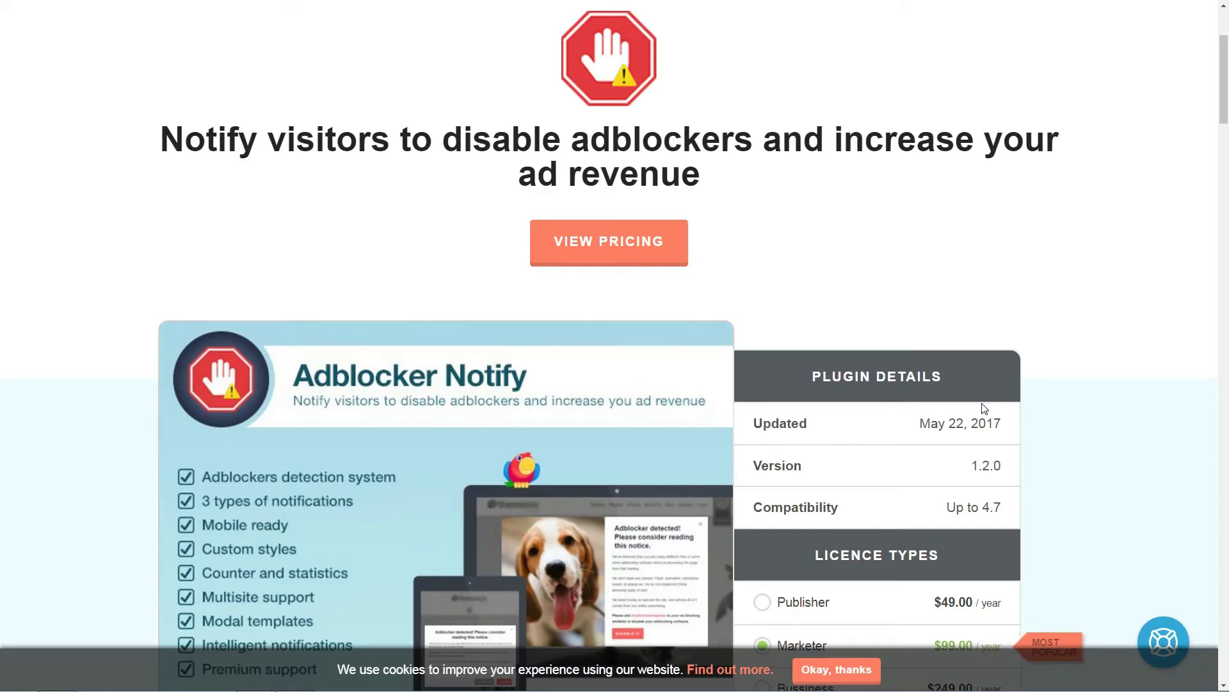
{"action": "scroll", "coordinate": [981, 409], "scroll_direction": "down", "scroll_amount": 3}
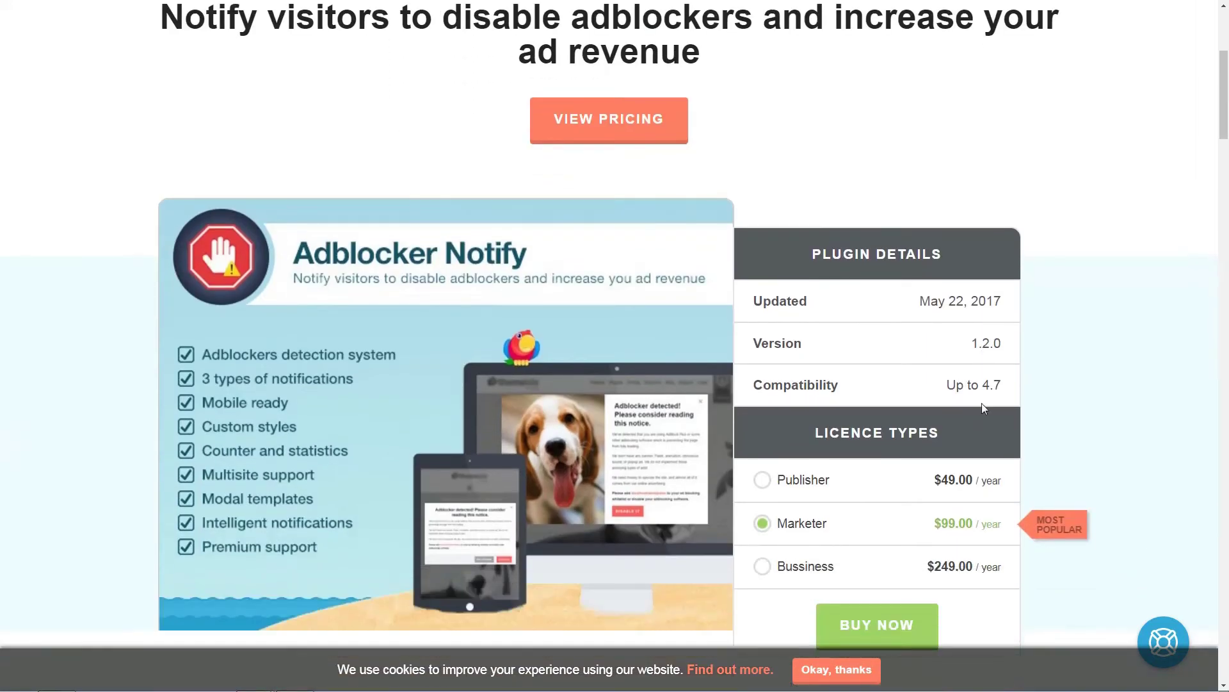